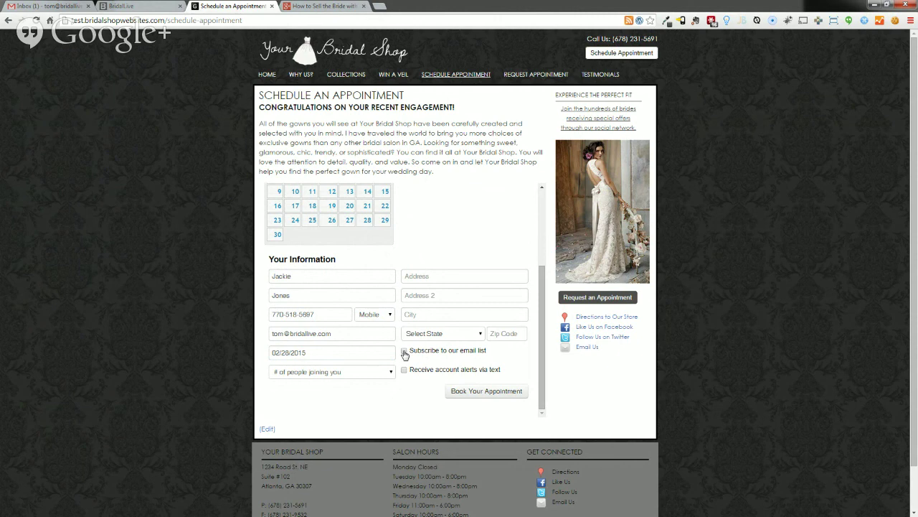
- Opt the bride into e-mail and text alerts, submit her appointment request, and return to BridalLive
{"action": "left_click", "coordinate": [404, 351]}
{"action": "left_click", "coordinate": [404, 369]}
{"action": "left_click", "coordinate": [482, 392]}
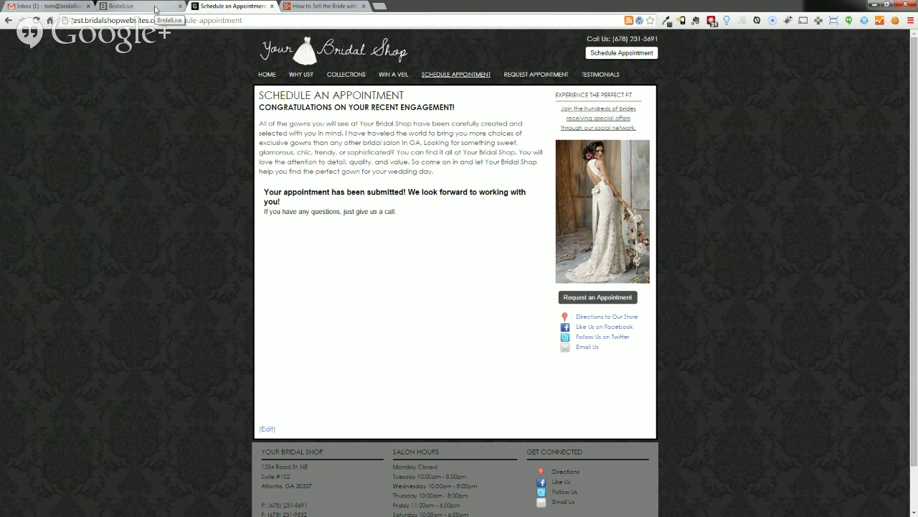
{"action": "left_click", "coordinate": [155, 9]}
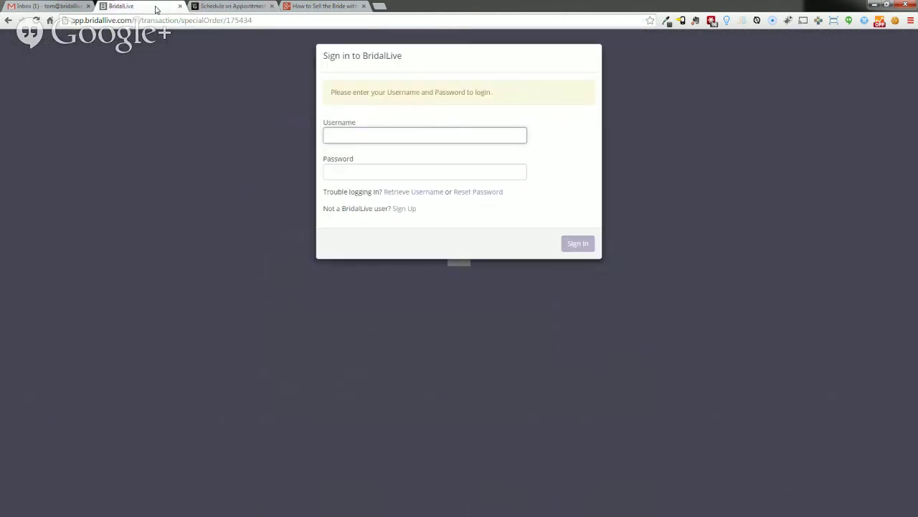
- Sign in to BridalLive with the shop username and password, then check recent notifications
{"action": "left_click", "coordinate": [393, 137]}
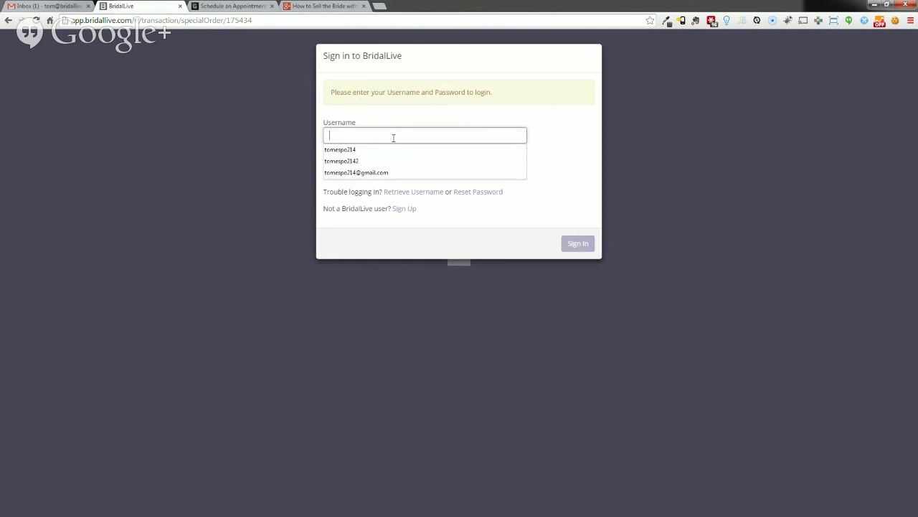
{"action": "type", "text": "TomE"}
{"action": "key", "text": "Tab"}
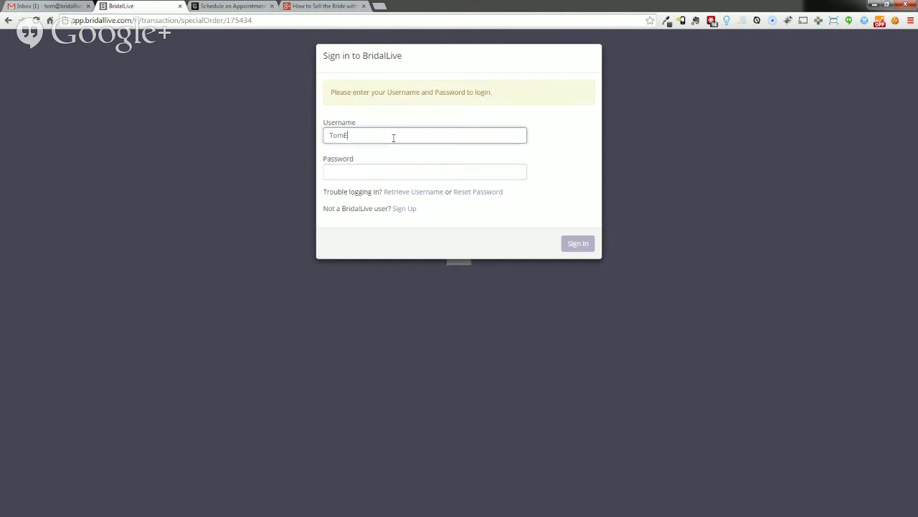
{"action": "type", "text": "test"}
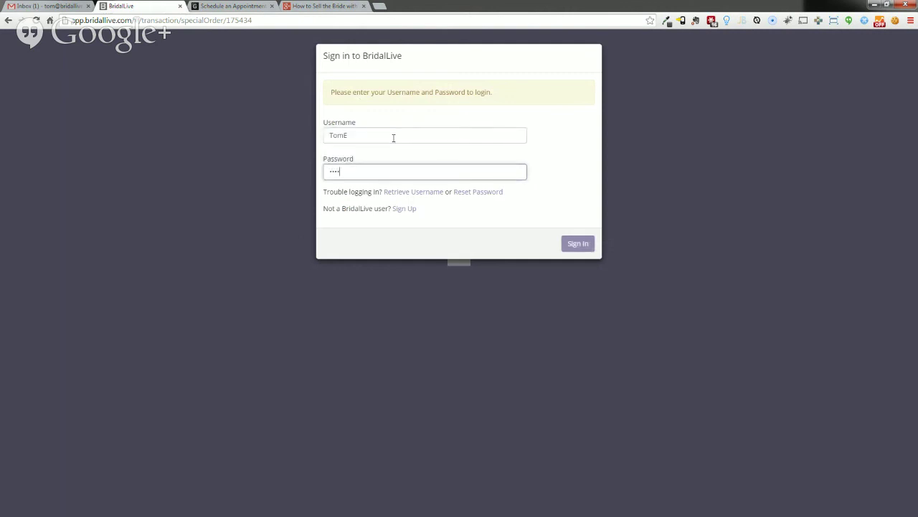
{"action": "left_click", "coordinate": [572, 244]}
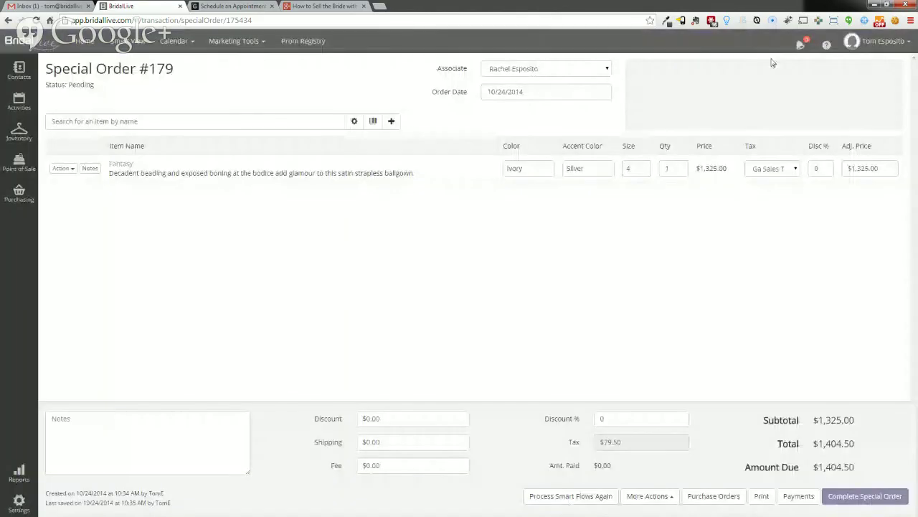
{"action": "left_click", "coordinate": [800, 46]}
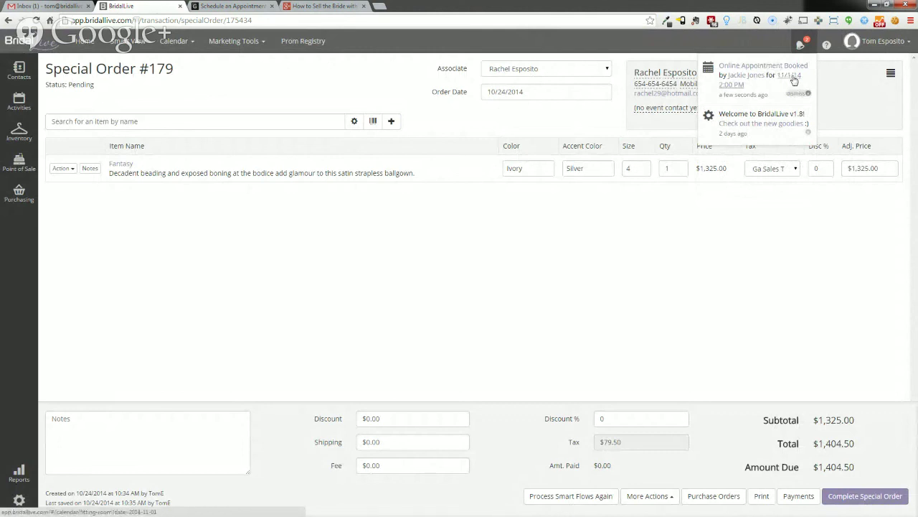
- Jump from the booking notification to Nov 1, 2014 and review the 2:00 pm appointment
{"action": "left_click", "coordinate": [794, 78]}
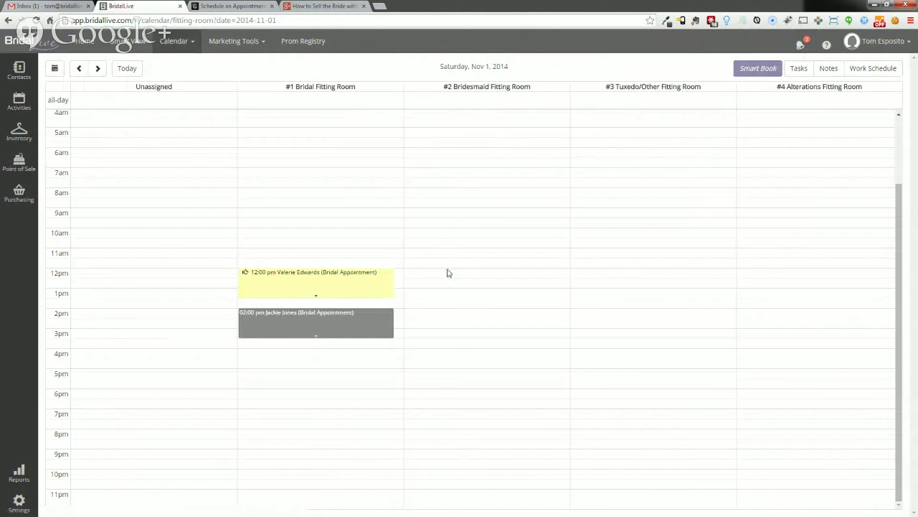
{"action": "mouse_move", "coordinate": [360, 329]}
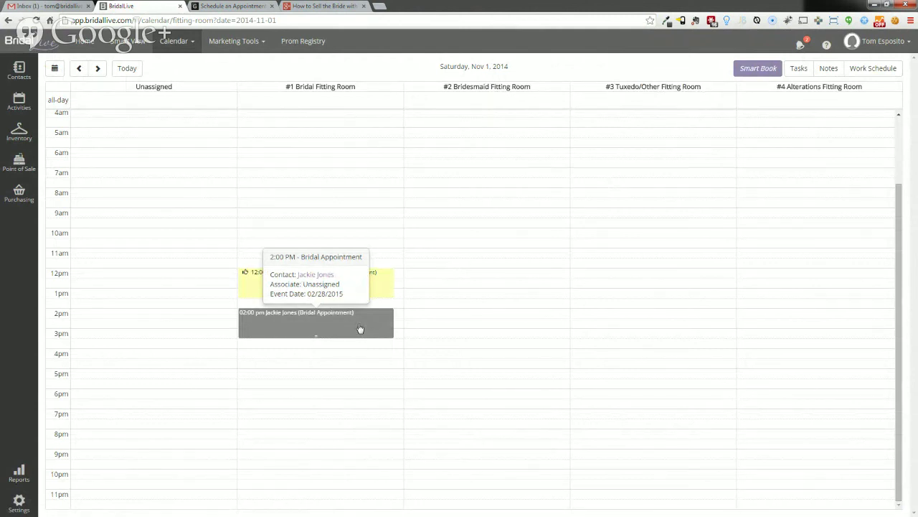
{"action": "left_click", "coordinate": [358, 324]}
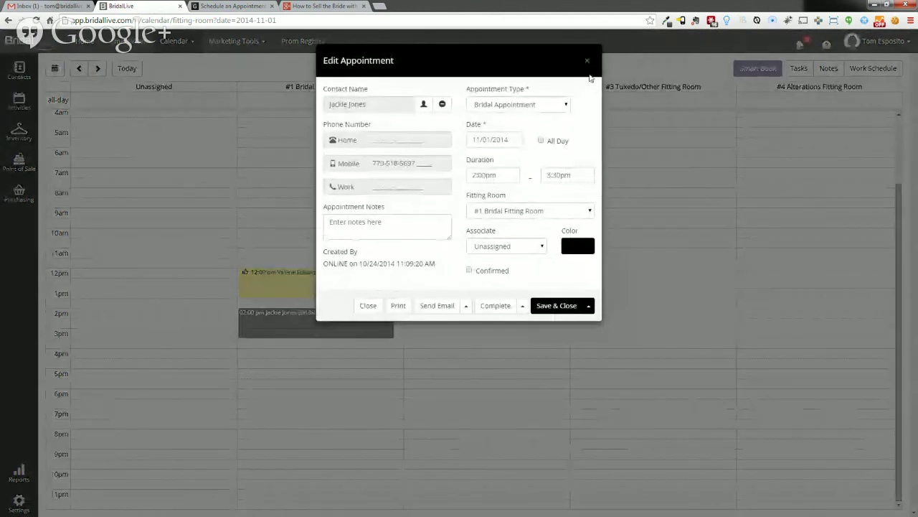
{"action": "left_click", "coordinate": [587, 63]}
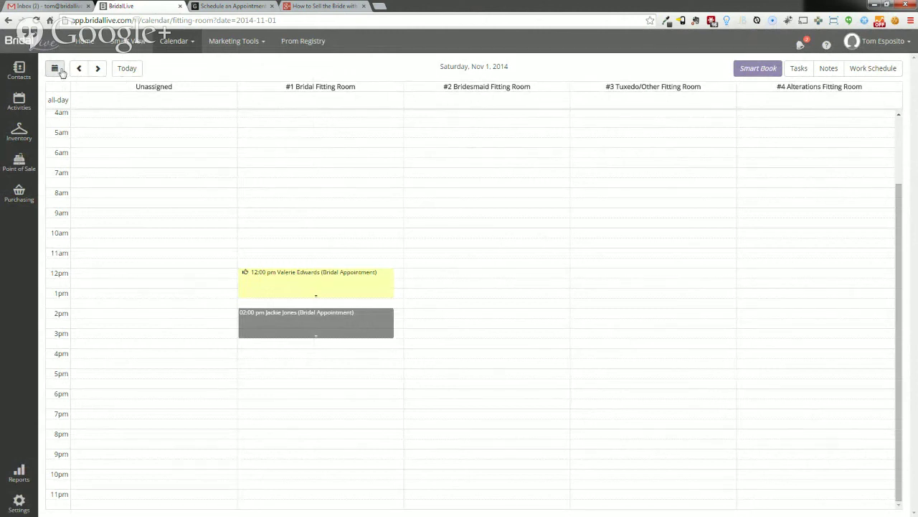
{"action": "left_click", "coordinate": [175, 41]}
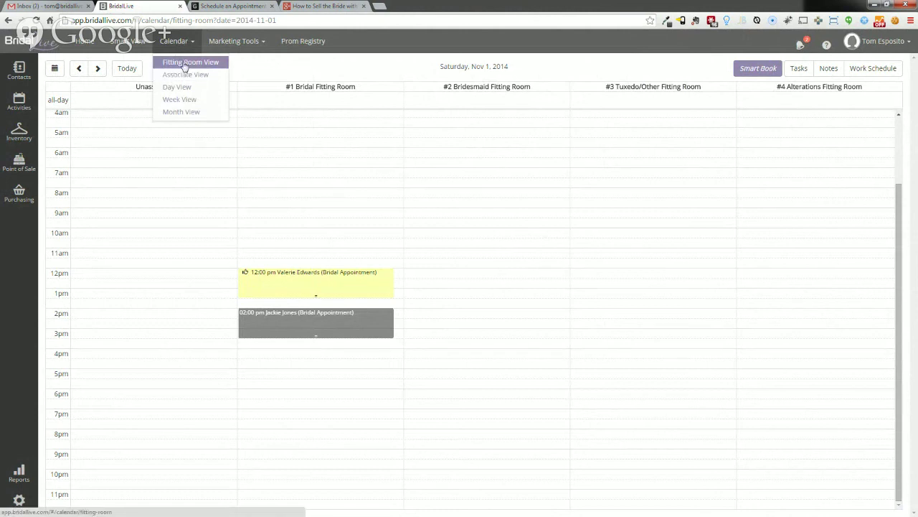
{"action": "left_click", "coordinate": [187, 75]}
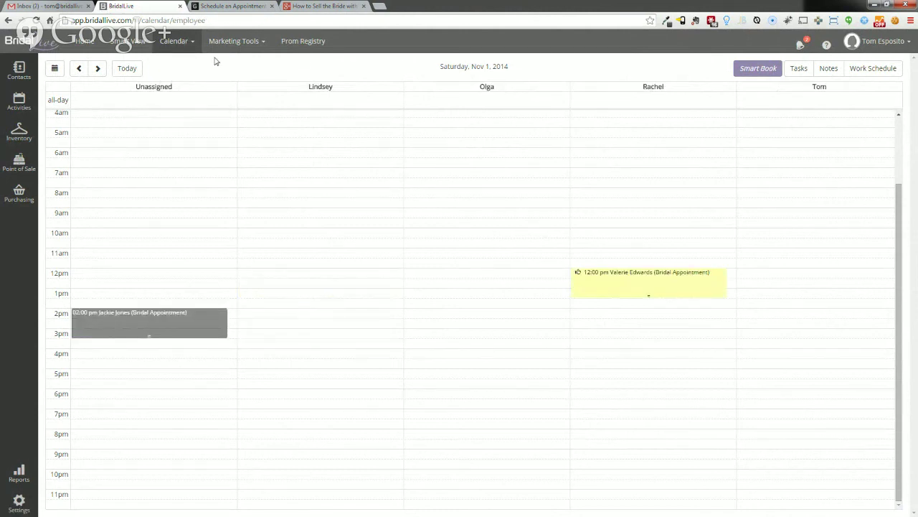
{"action": "left_click", "coordinate": [175, 41]}
{"action": "left_click", "coordinate": [171, 87]}
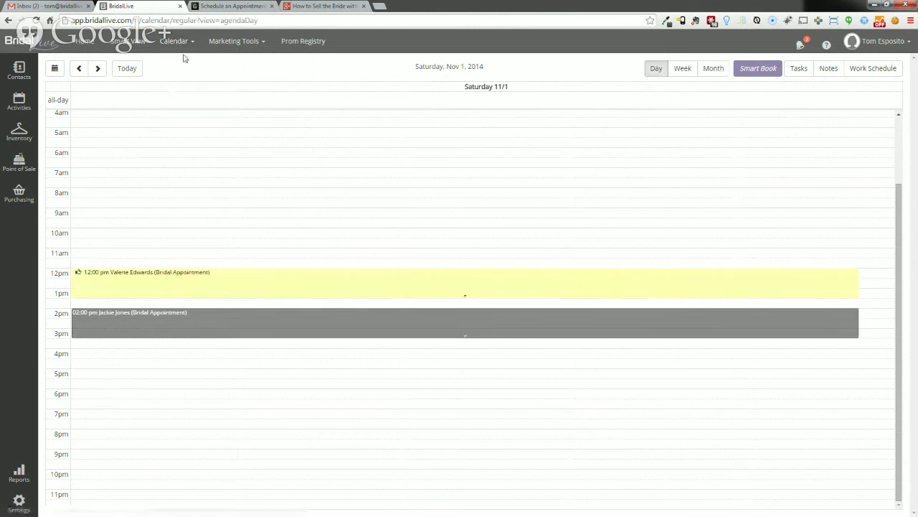
{"action": "left_click", "coordinate": [175, 40]}
{"action": "left_click", "coordinate": [179, 99]}
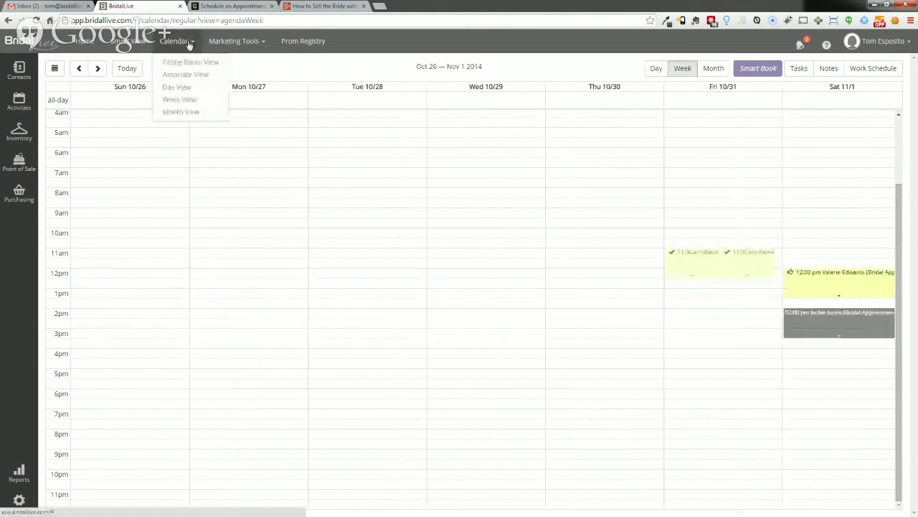
{"action": "left_click", "coordinate": [188, 41]}
{"action": "left_click", "coordinate": [183, 62]}
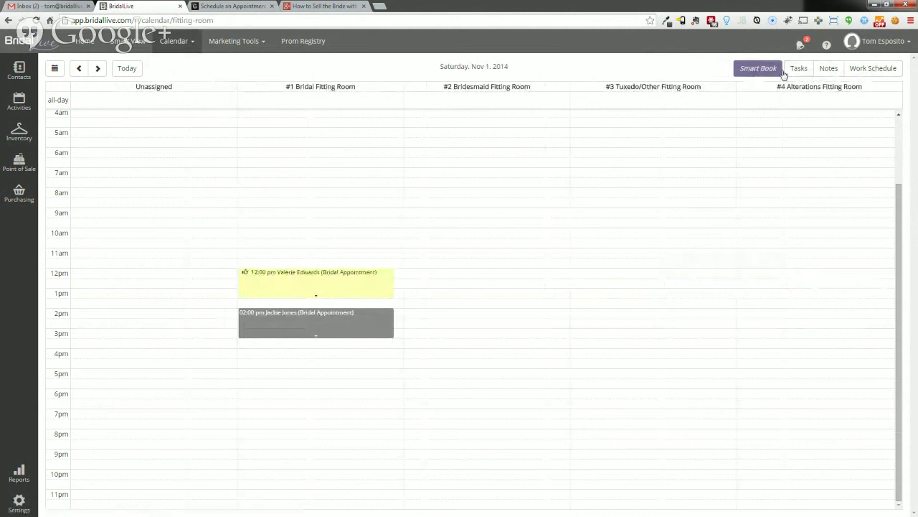
{"action": "left_click", "coordinate": [858, 69]}
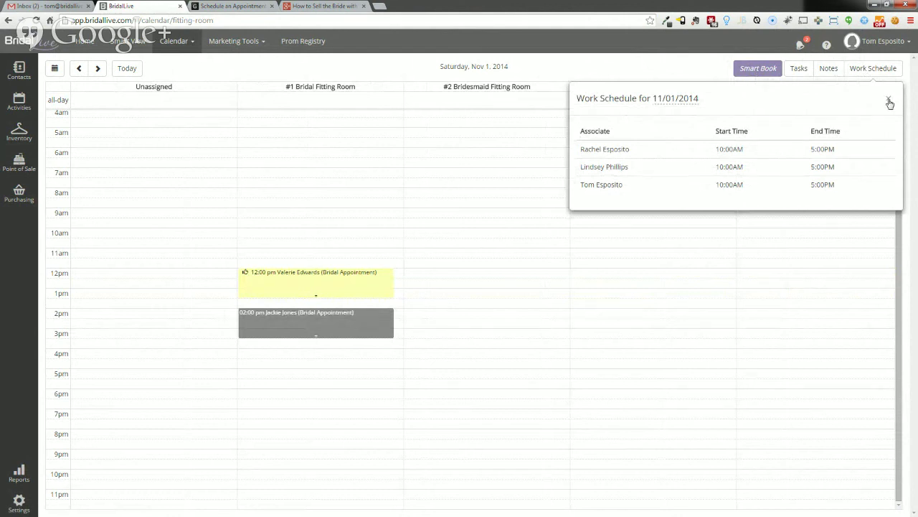
{"action": "left_click", "coordinate": [889, 102]}
{"action": "left_click", "coordinate": [832, 72]}
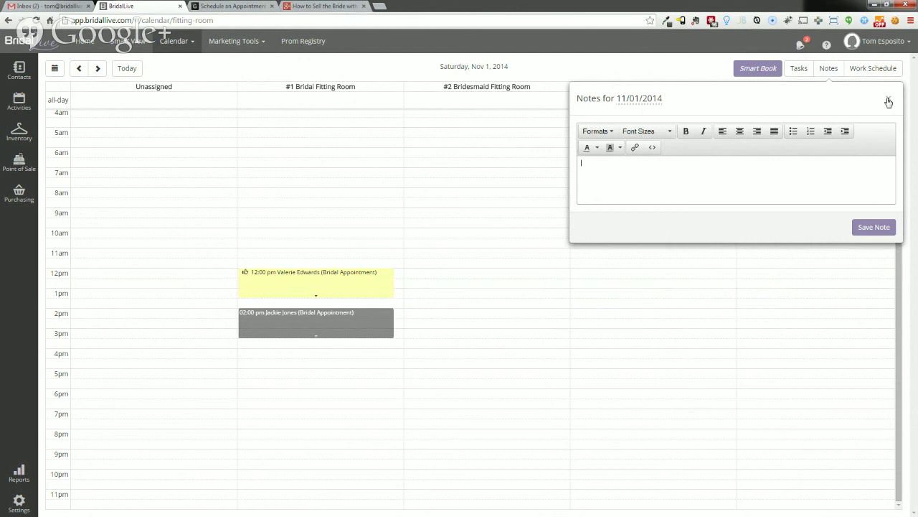
{"action": "left_click", "coordinate": [888, 102]}
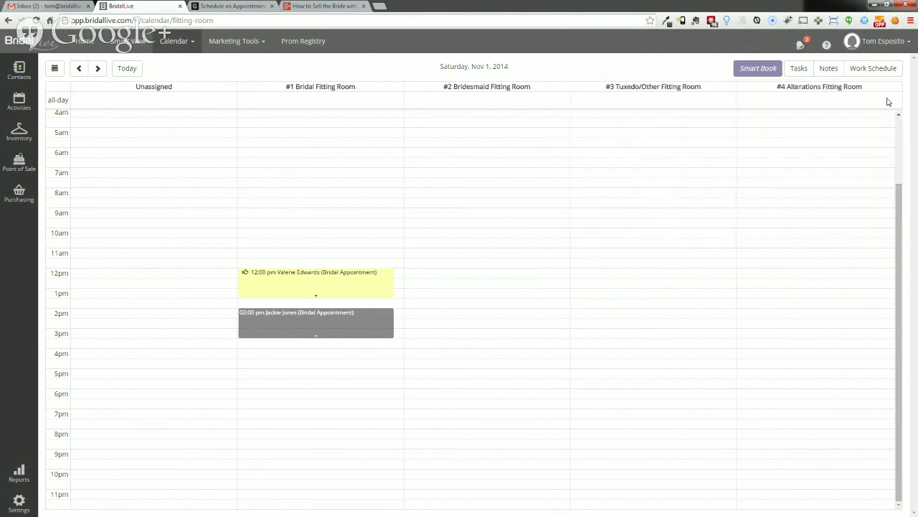
{"action": "left_click", "coordinate": [800, 71]}
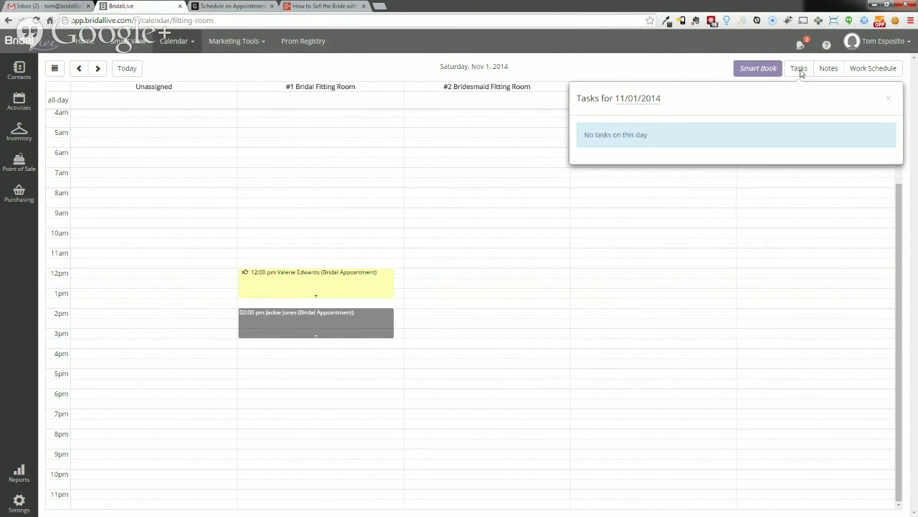
{"action": "left_click", "coordinate": [692, 64]}
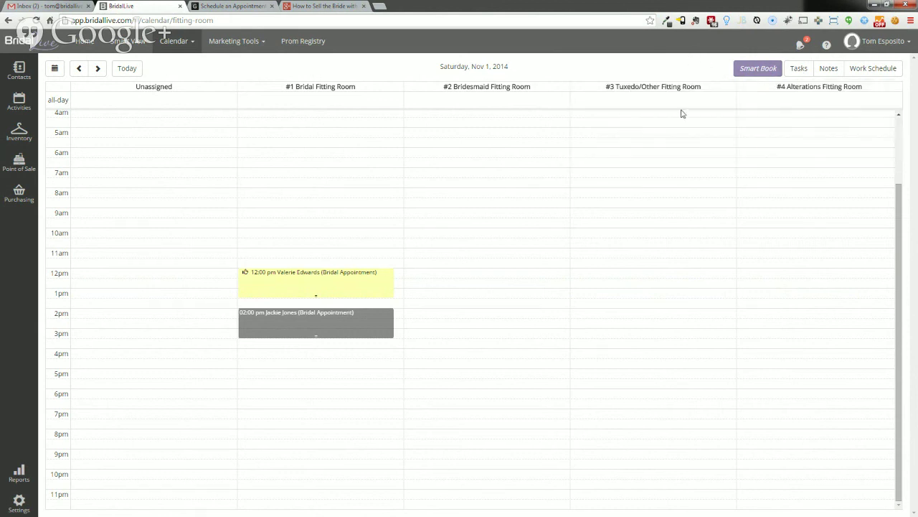
{"action": "left_click", "coordinate": [765, 70]}
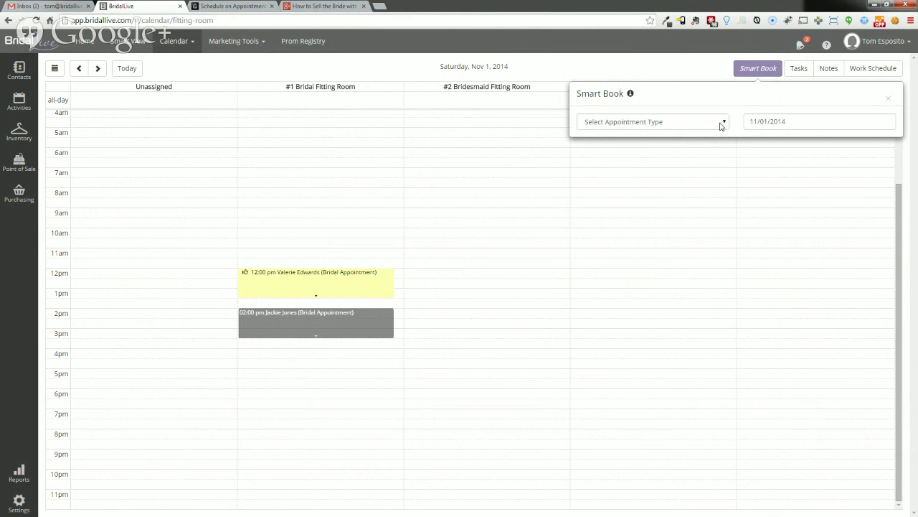
{"action": "left_click", "coordinate": [722, 126]}
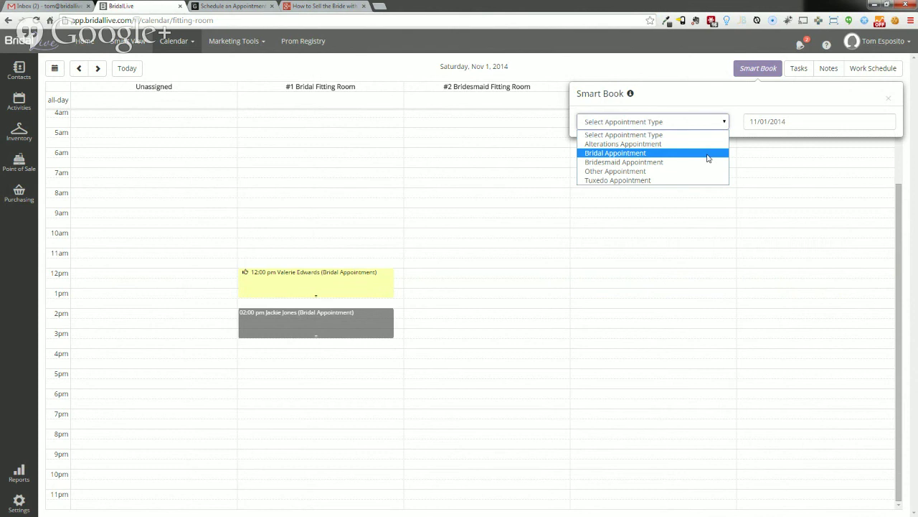
{"action": "left_click", "coordinate": [708, 155]}
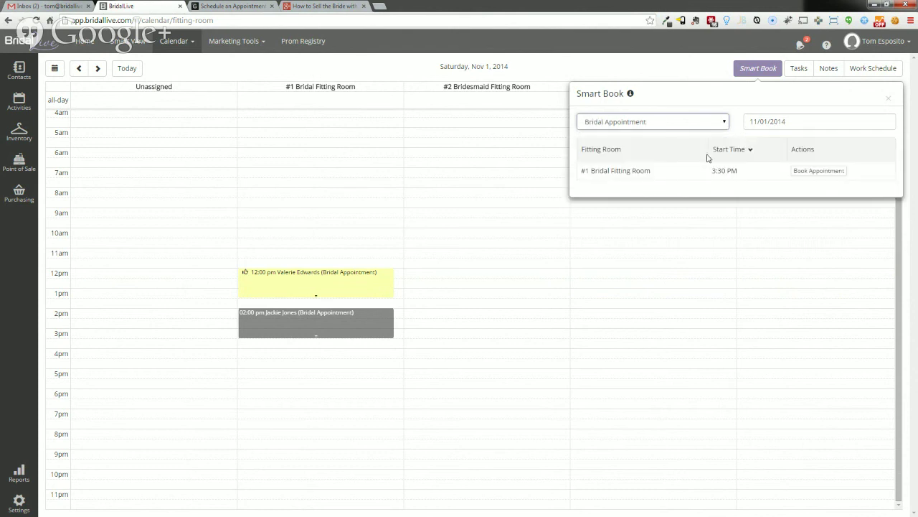
{"action": "left_click", "coordinate": [797, 122]}
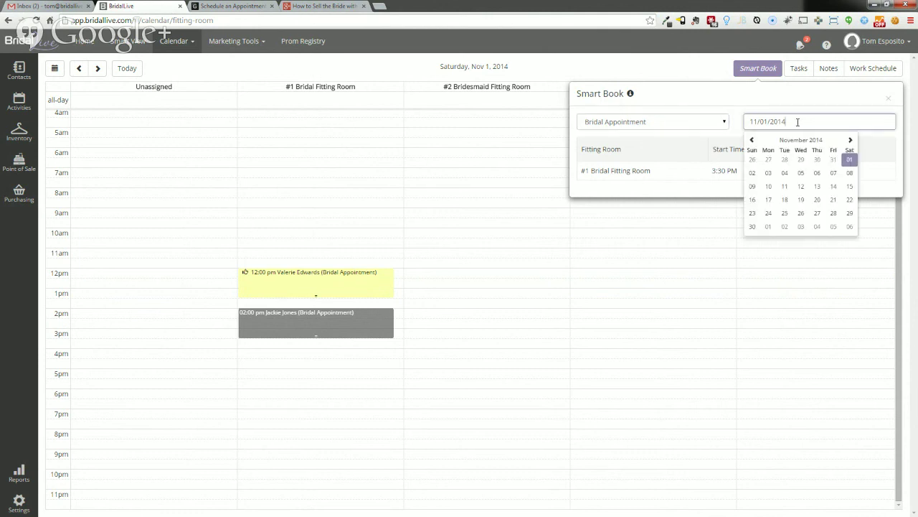
{"action": "left_click", "coordinate": [850, 186]}
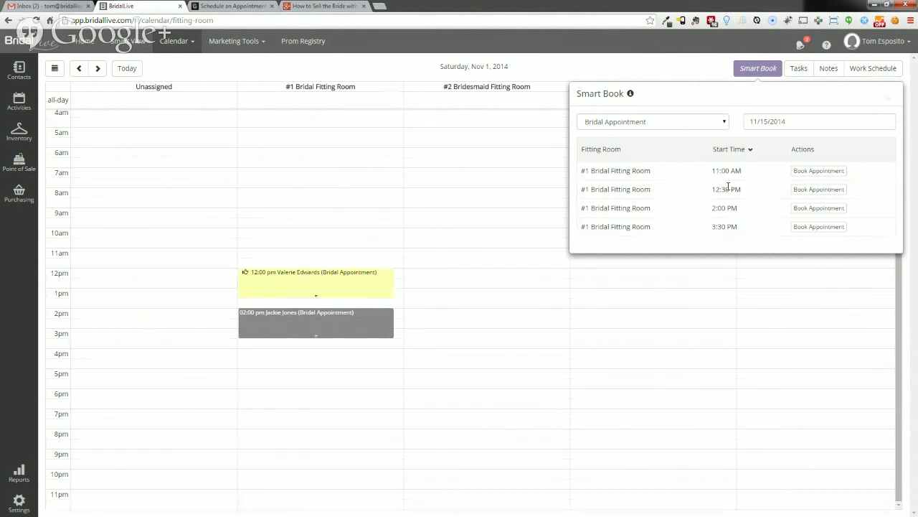
{"action": "left_click", "coordinate": [802, 190]}
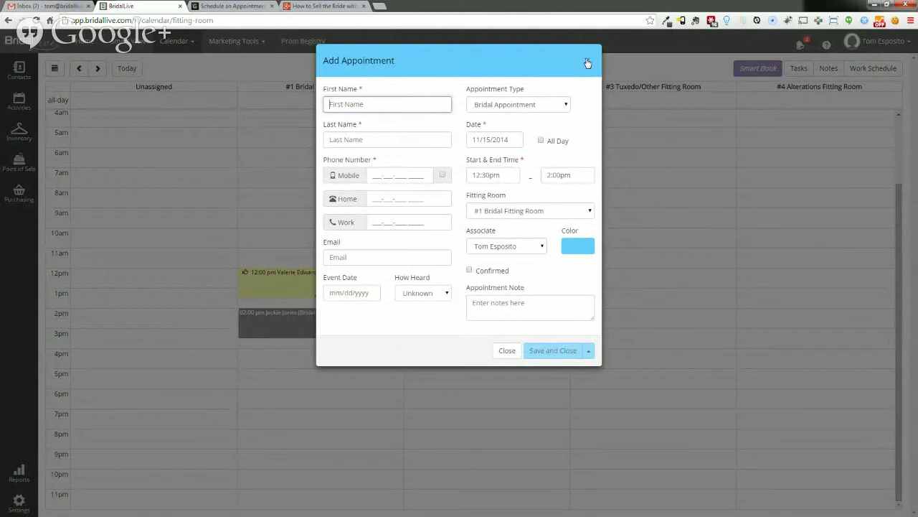
{"action": "left_click", "coordinate": [587, 63]}
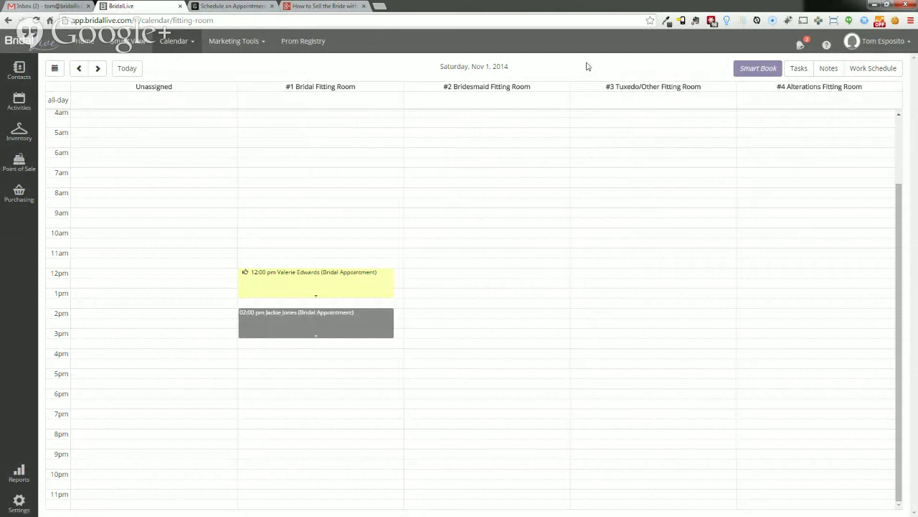
- Open the 2:00 PM bride's contact, leave category and associate unchanged, and view her event details
{"action": "mouse_move", "coordinate": [325, 331]}
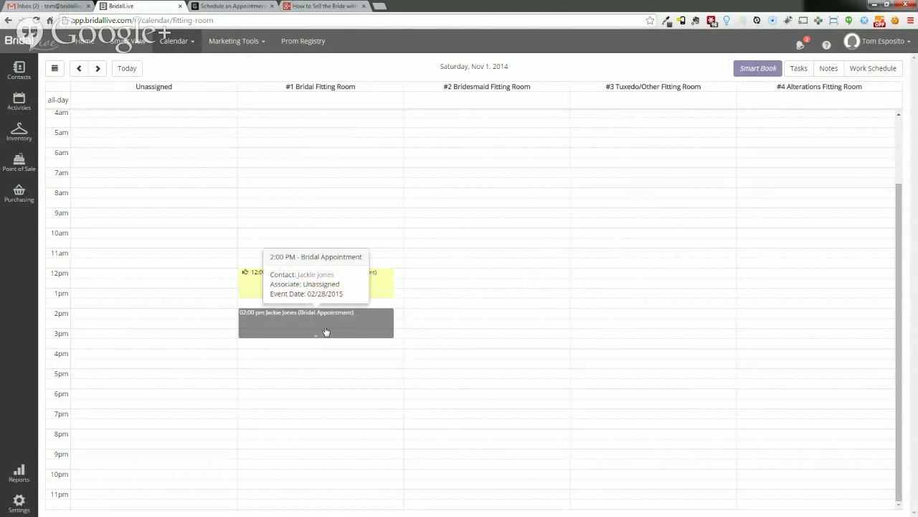
{"action": "left_click", "coordinate": [317, 275]}
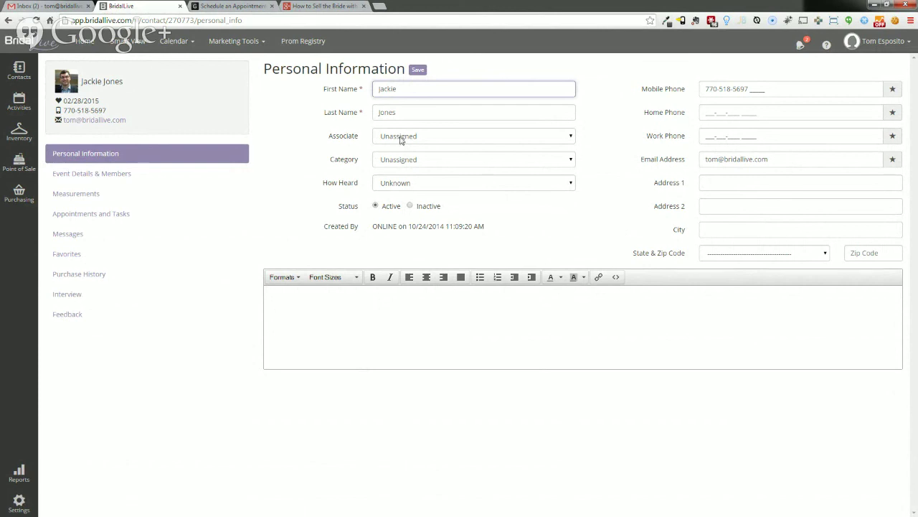
{"action": "left_click", "coordinate": [456, 161]}
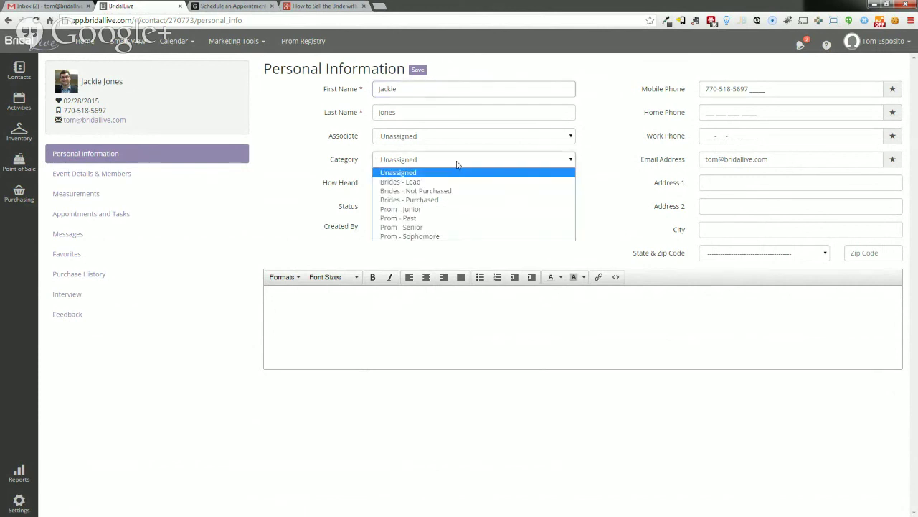
{"action": "left_click", "coordinate": [456, 162]}
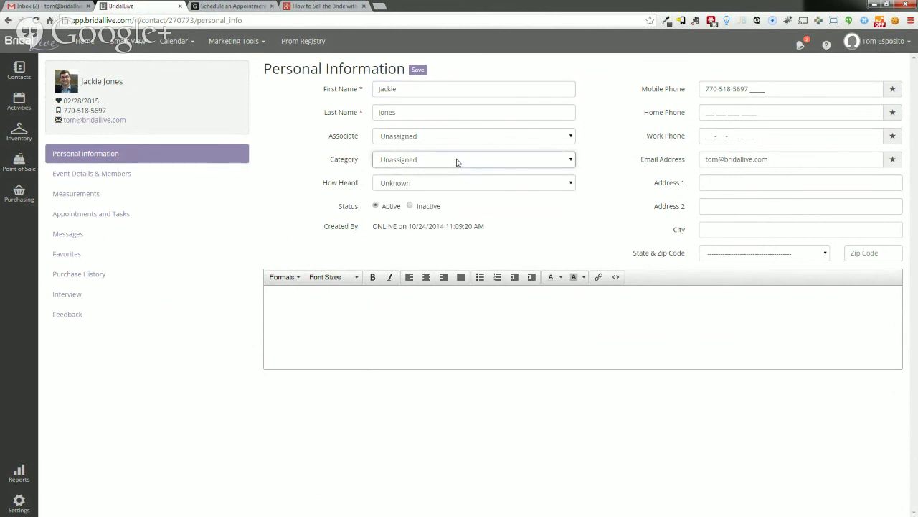
{"action": "left_click", "coordinate": [462, 138]}
{"action": "left_click", "coordinate": [463, 142]}
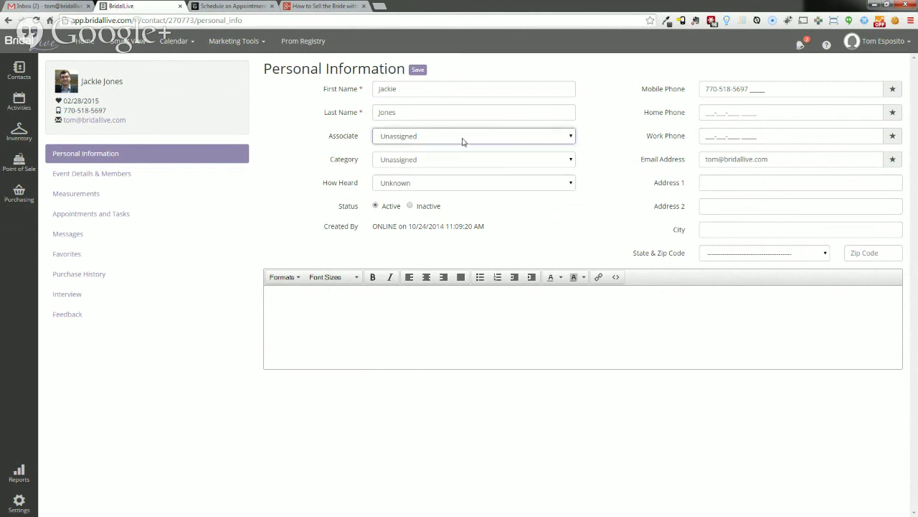
{"action": "left_click", "coordinate": [113, 179]}
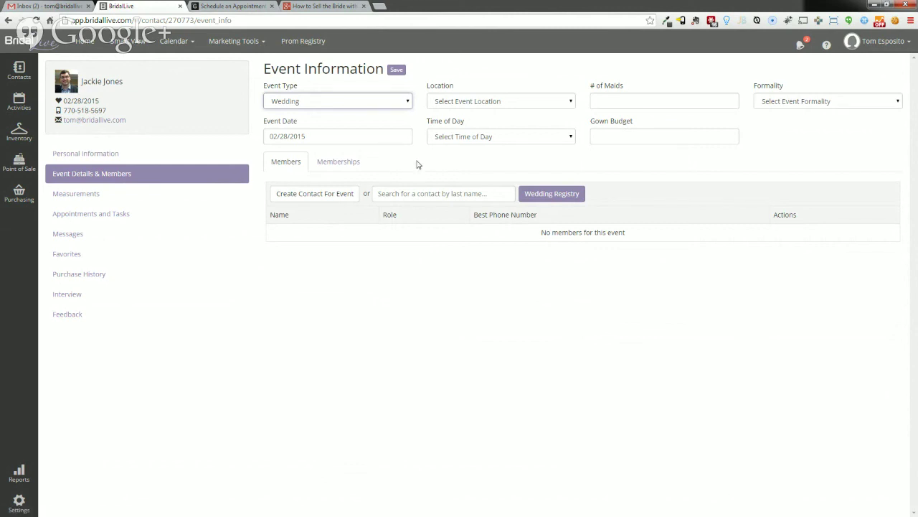
- Check the event date, then browse the bride's measurements, appointments and tasks, and messages
{"action": "left_click", "coordinate": [288, 136]}
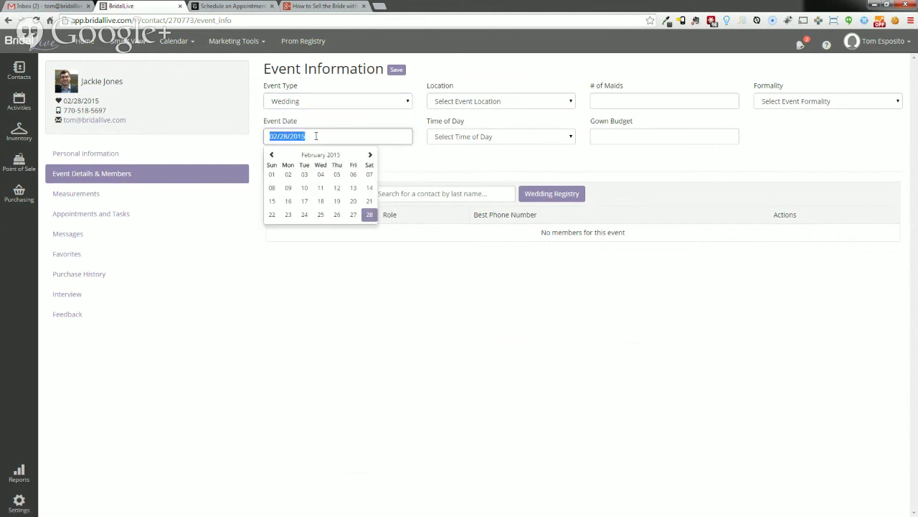
{"action": "left_click", "coordinate": [412, 162]}
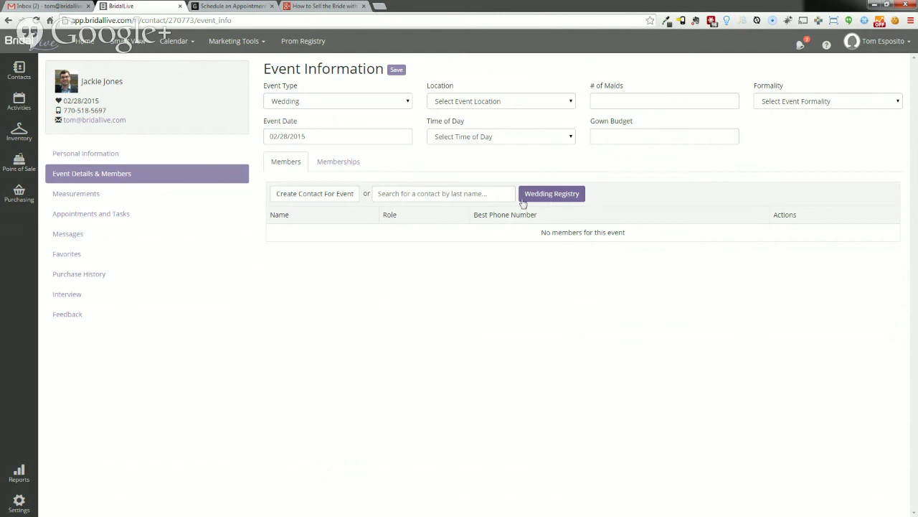
{"action": "left_click", "coordinate": [76, 194]}
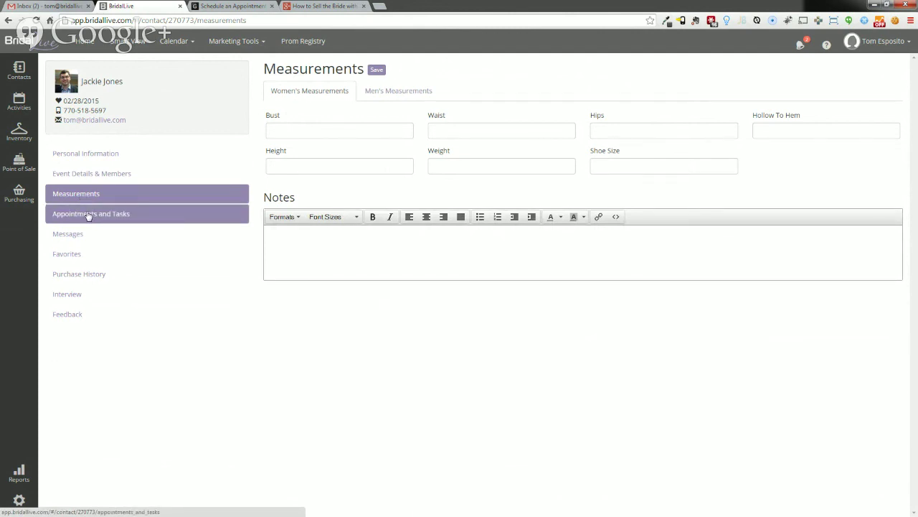
{"action": "left_click", "coordinate": [88, 215]}
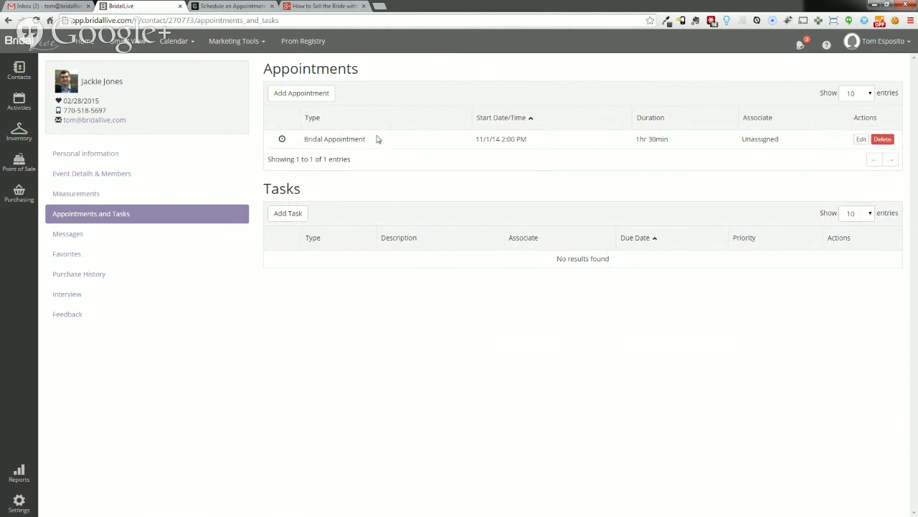
{"action": "mouse_move", "coordinate": [282, 140]}
{"action": "left_click", "coordinate": [68, 239]}
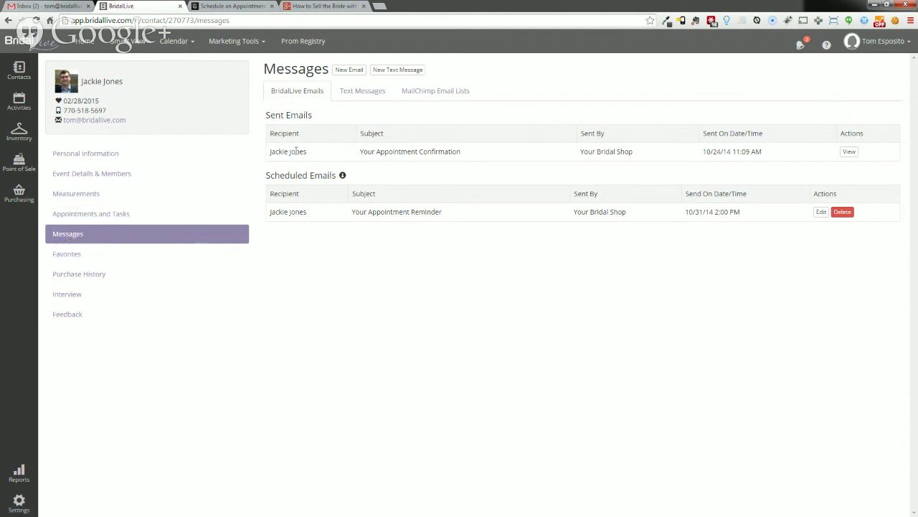
- View the sent confirmation e-mail and open its Wedding Registration Form link in a new tab
{"action": "left_click", "coordinate": [848, 152]}
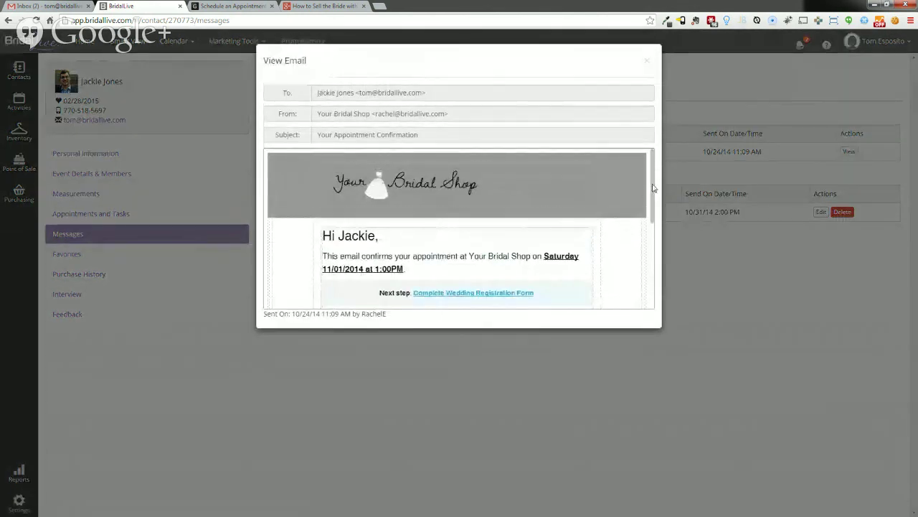
{"action": "left_click_drag", "start_coordinate": [654, 189], "coordinate": [657, 220]}
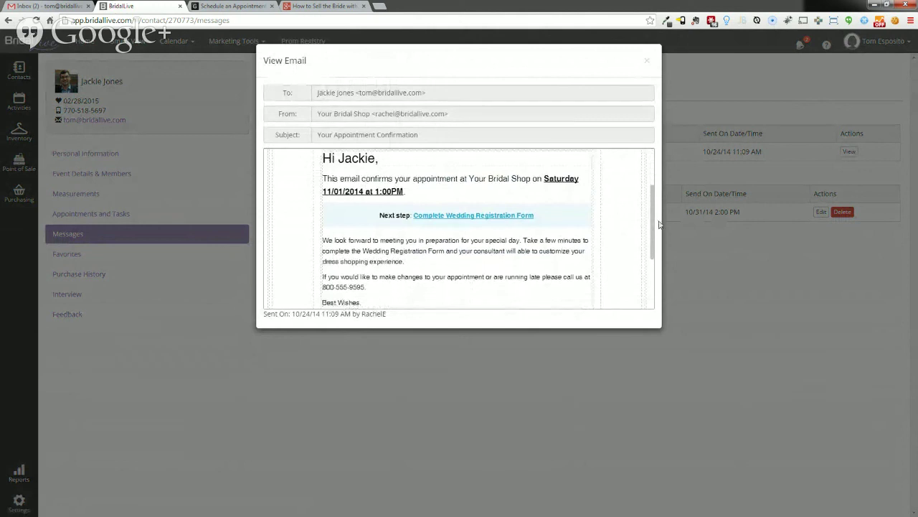
{"action": "scroll", "coordinate": [538, 208], "scroll_direction": "down", "scroll_amount": 1}
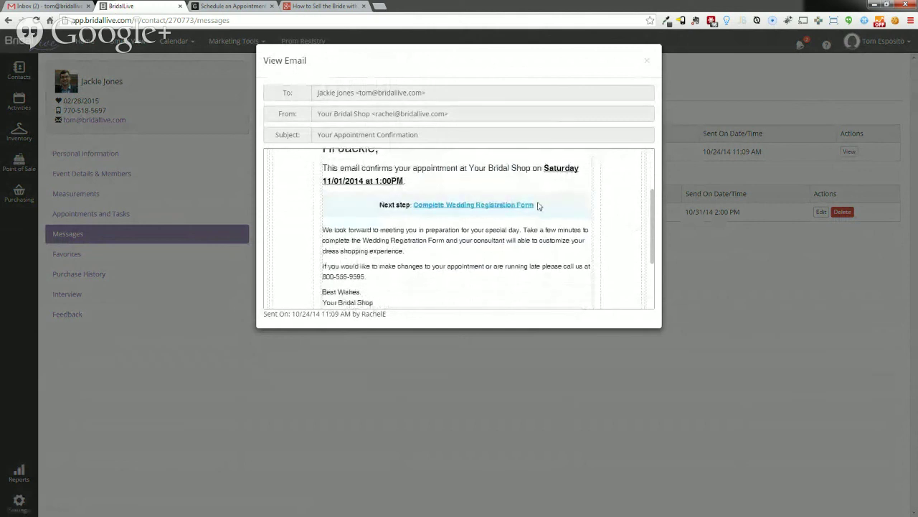
{"action": "middle_click", "coordinate": [494, 210]}
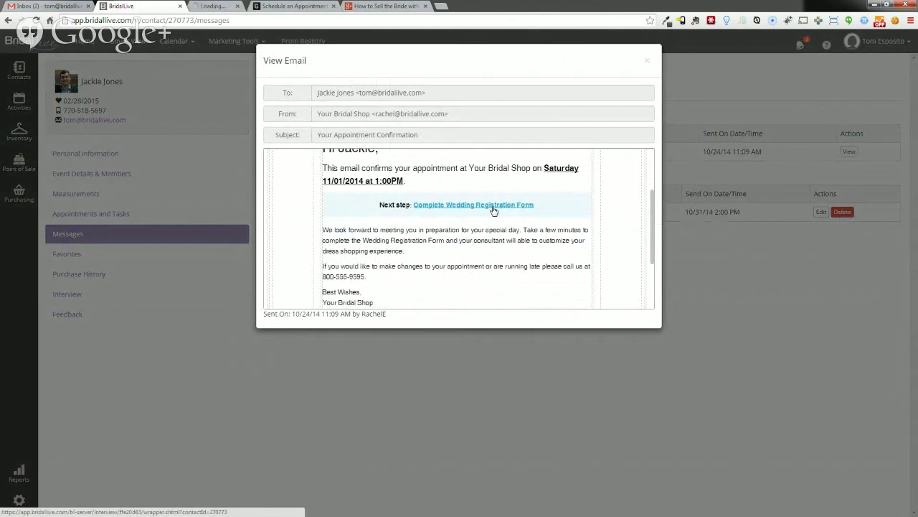
- Begin the bridal registration questionnaire in the newly opened tab
{"action": "left_click", "coordinate": [231, 7]}
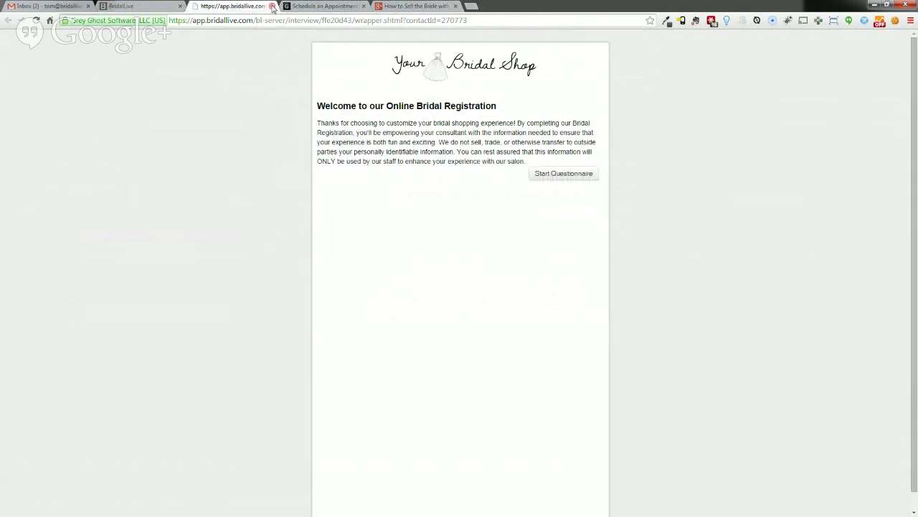
{"action": "left_click", "coordinate": [550, 175]}
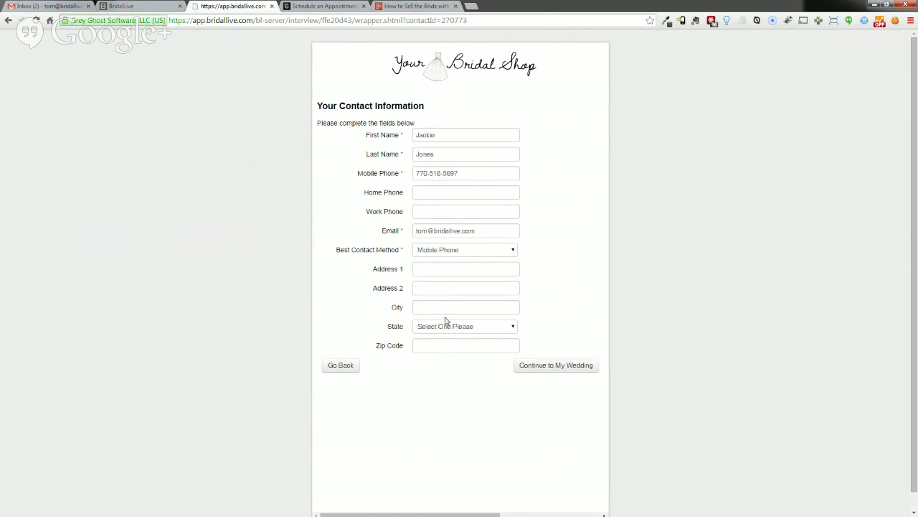
- Fill wedding details: Afternoon, Chateau Elan, 5 bridesmaids, 2500 gown budget, Semi-formal
{"action": "left_click", "coordinate": [565, 372]}
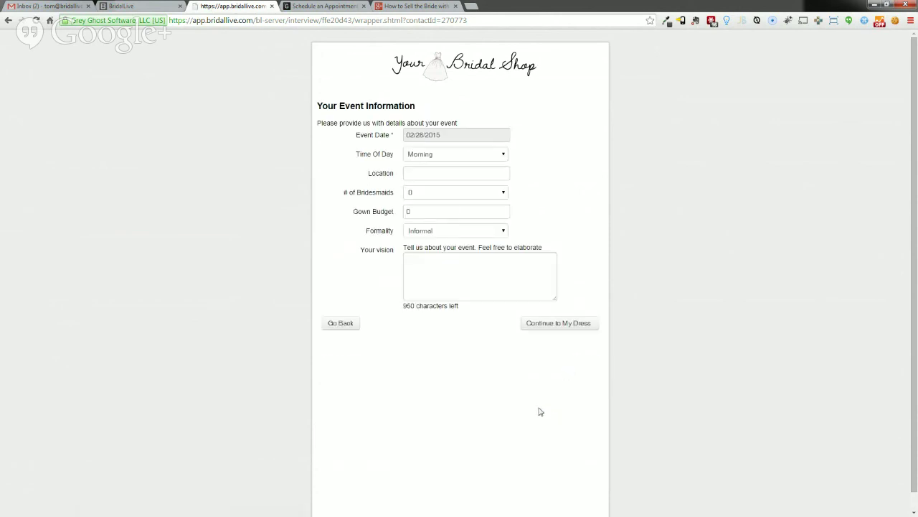
{"action": "left_click", "coordinate": [449, 157]}
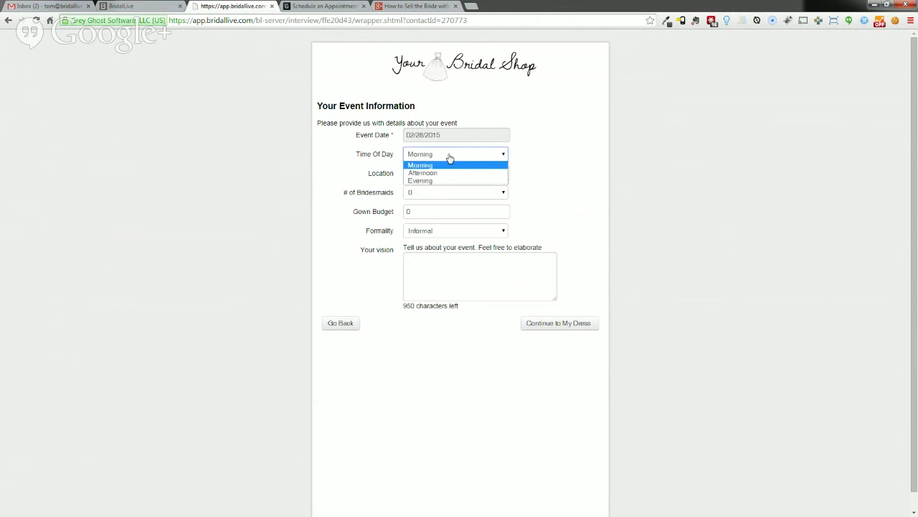
{"action": "left_click", "coordinate": [449, 168]}
{"action": "left_click", "coordinate": [449, 173]}
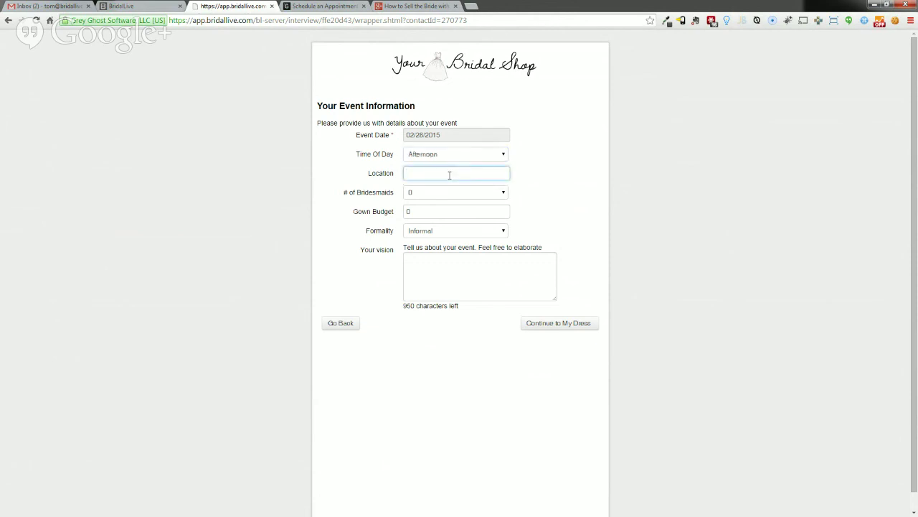
{"action": "type", "text": "Chateau Elan"}
{"action": "left_click", "coordinate": [454, 192]}
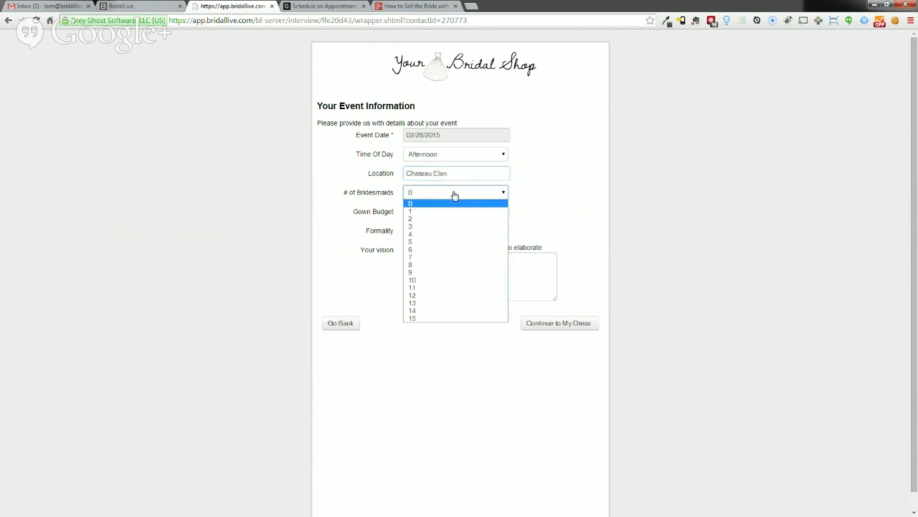
{"action": "left_click", "coordinate": [453, 242]}
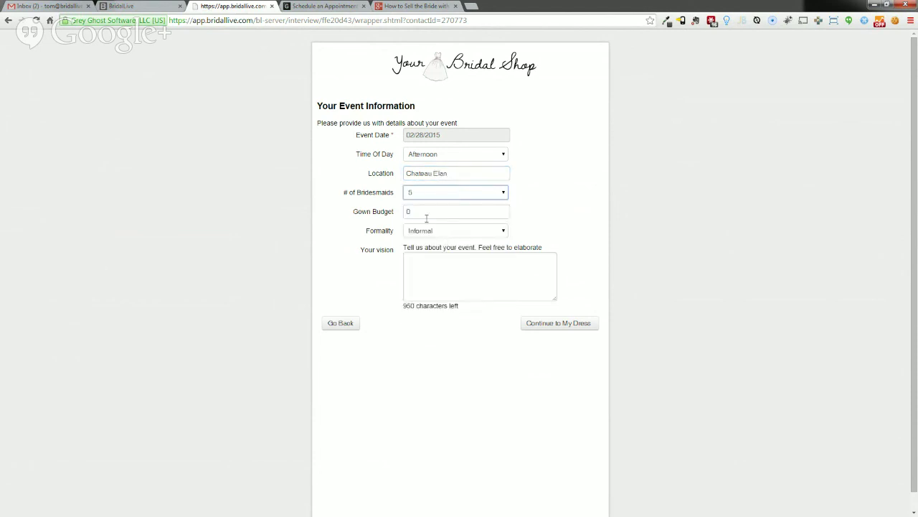
{"action": "key", "text": "Tab"}
{"action": "type", "text": "2500"}
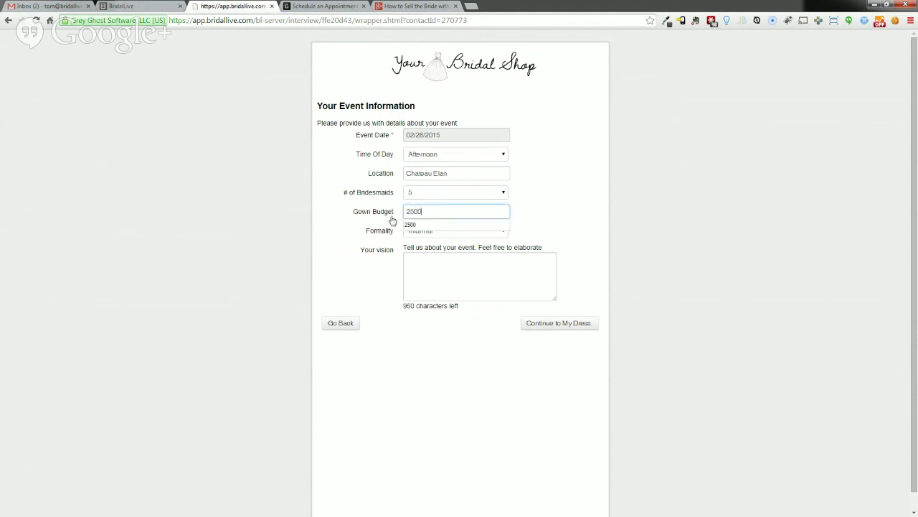
{"action": "left_click", "coordinate": [497, 231]}
{"action": "left_click", "coordinate": [475, 248]}
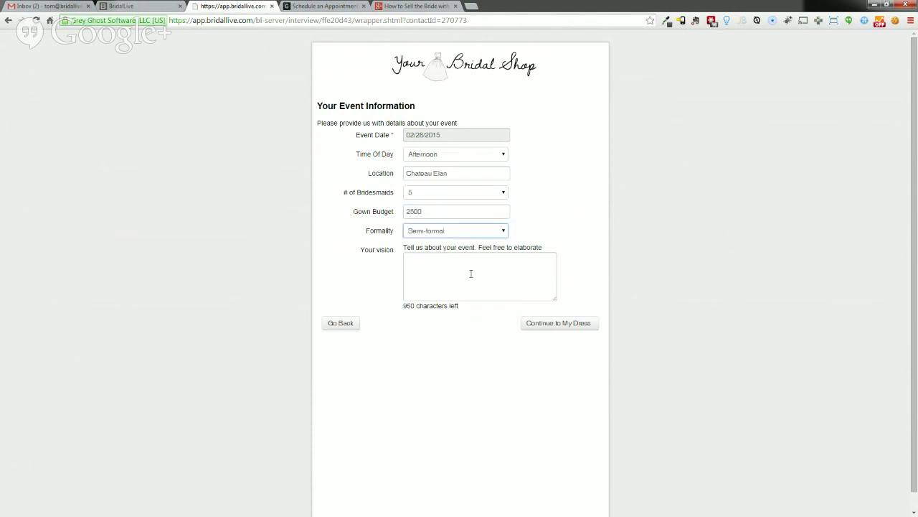
{"action": "left_click", "coordinate": [470, 273]}
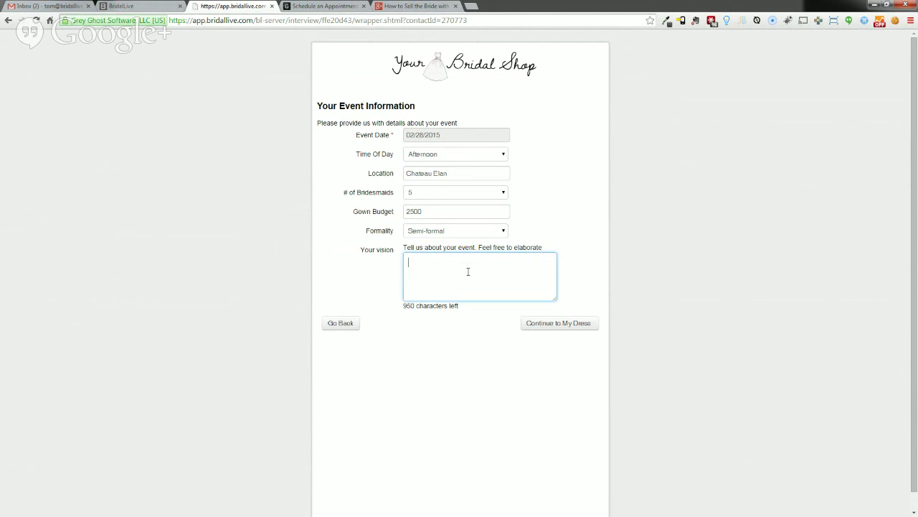
- Pick Empire, Strapless, Sweetheart, Chapel and Beading, submit, and return to BridalLive's messages
{"action": "left_click", "coordinate": [550, 325]}
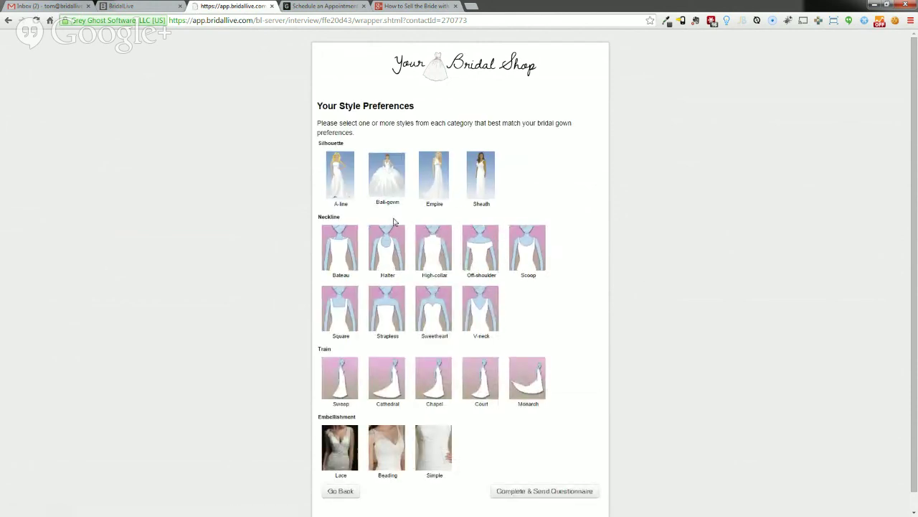
{"action": "mouse_move", "coordinate": [433, 192]}
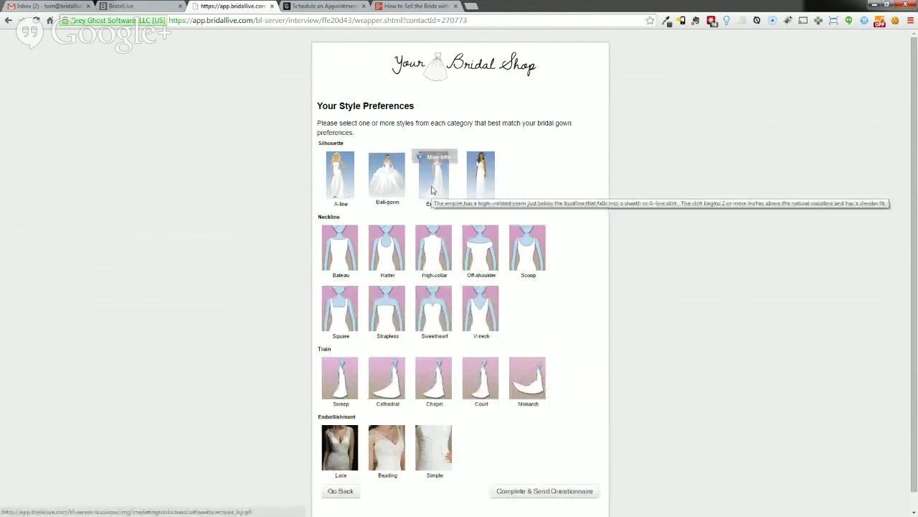
{"action": "left_click", "coordinate": [432, 190]}
{"action": "mouse_move", "coordinate": [386, 262]}
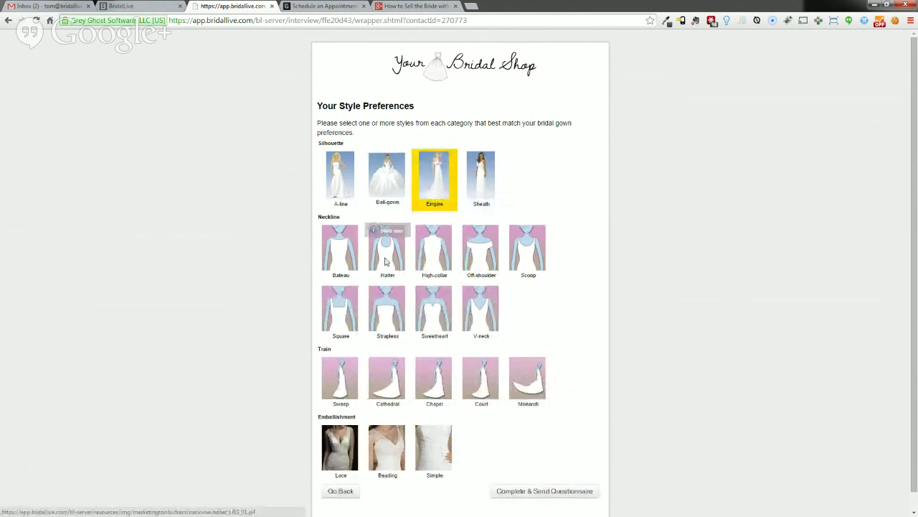
{"action": "left_click", "coordinate": [380, 318]}
{"action": "left_click", "coordinate": [437, 319]}
{"action": "left_click", "coordinate": [434, 367]}
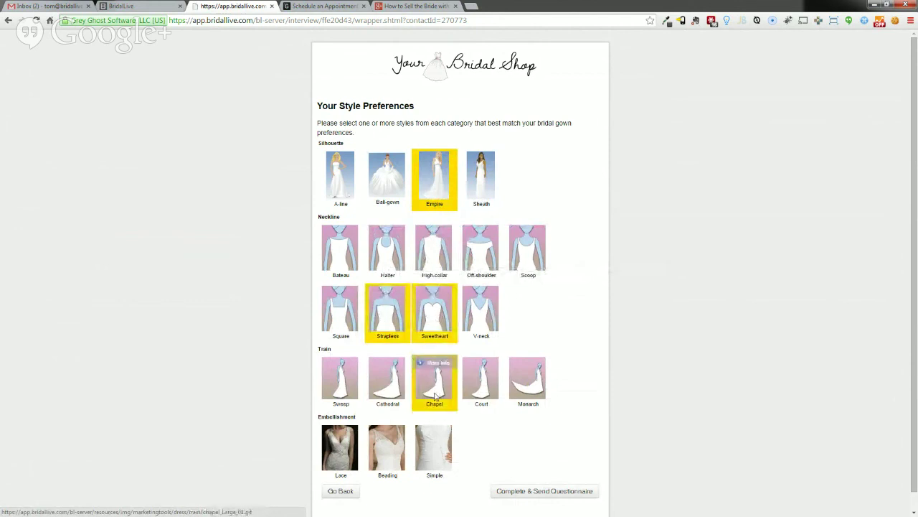
{"action": "left_click", "coordinate": [391, 458]}
{"action": "left_click", "coordinate": [548, 492]}
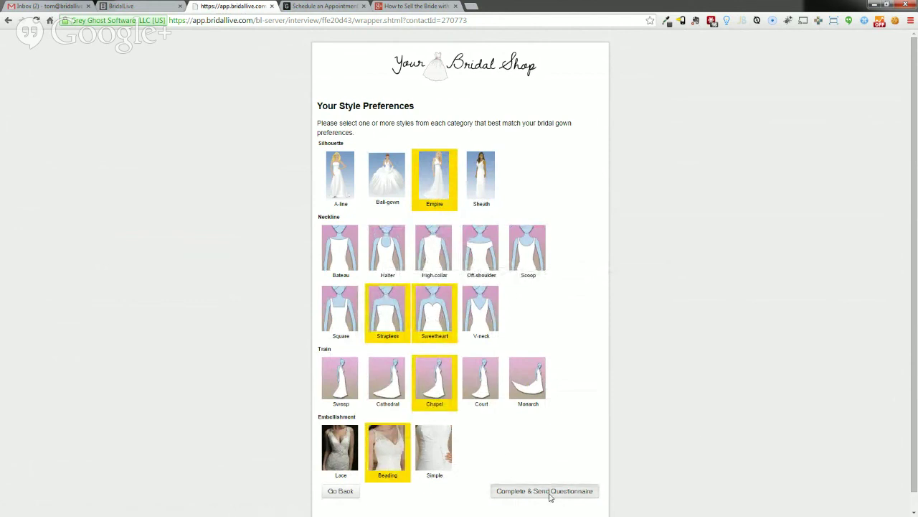
{"action": "left_click", "coordinate": [160, 8]}
{"action": "left_click", "coordinate": [647, 60]}
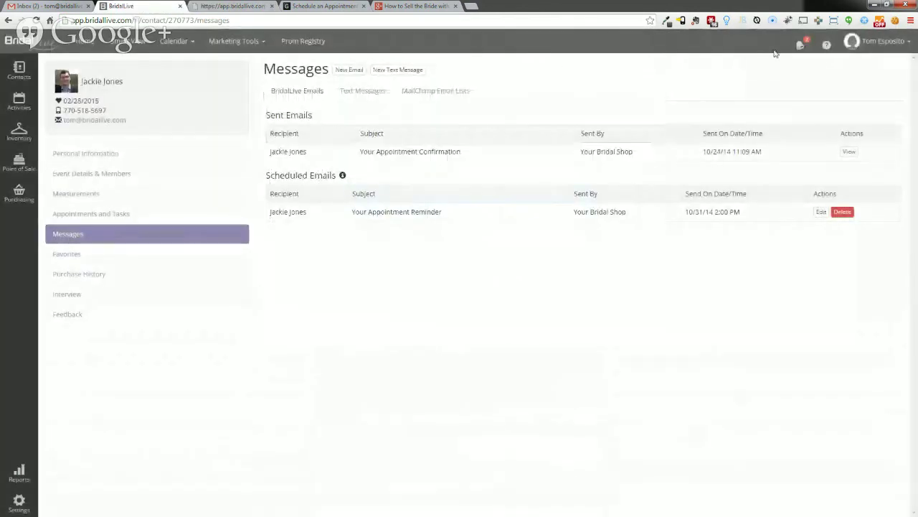
{"action": "left_click", "coordinate": [800, 45]}
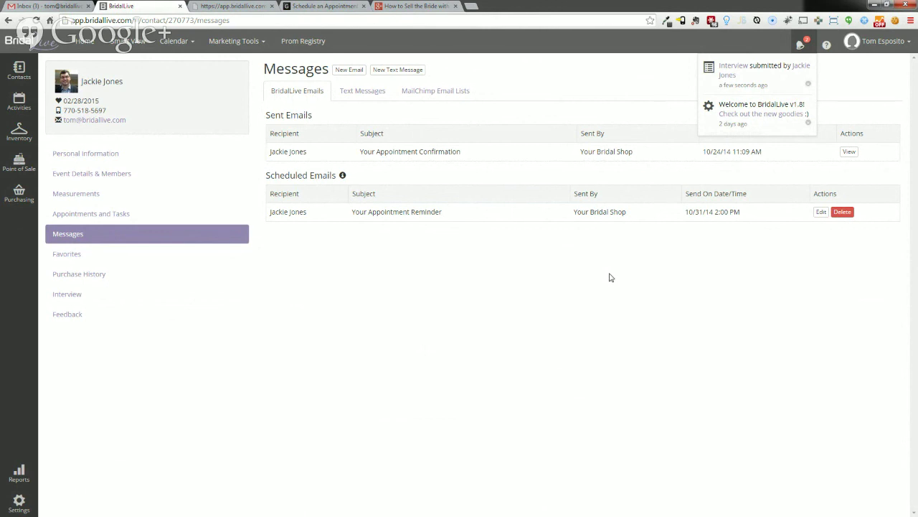
{"action": "left_click", "coordinate": [611, 277]}
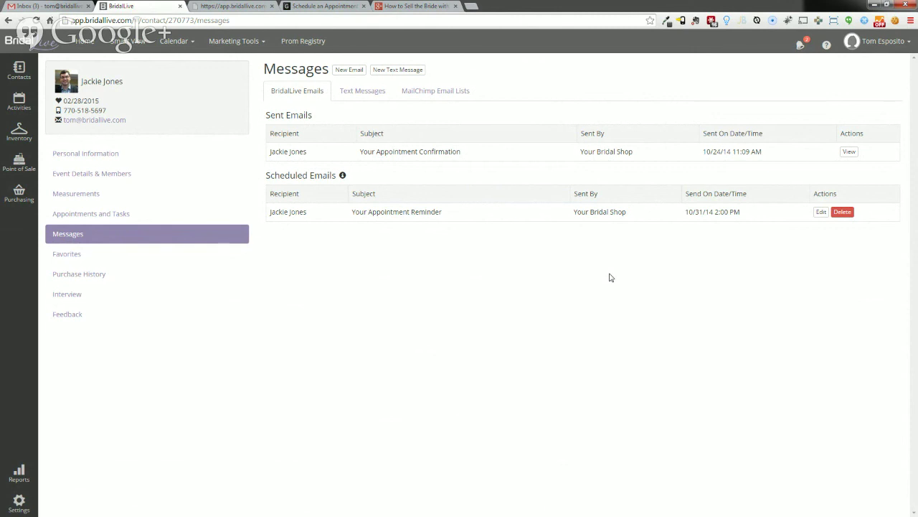
{"action": "left_click_drag", "start_coordinate": [270, 212], "coordinate": [751, 213]}
{"action": "left_click", "coordinate": [751, 213]}
{"action": "left_click", "coordinate": [821, 211]}
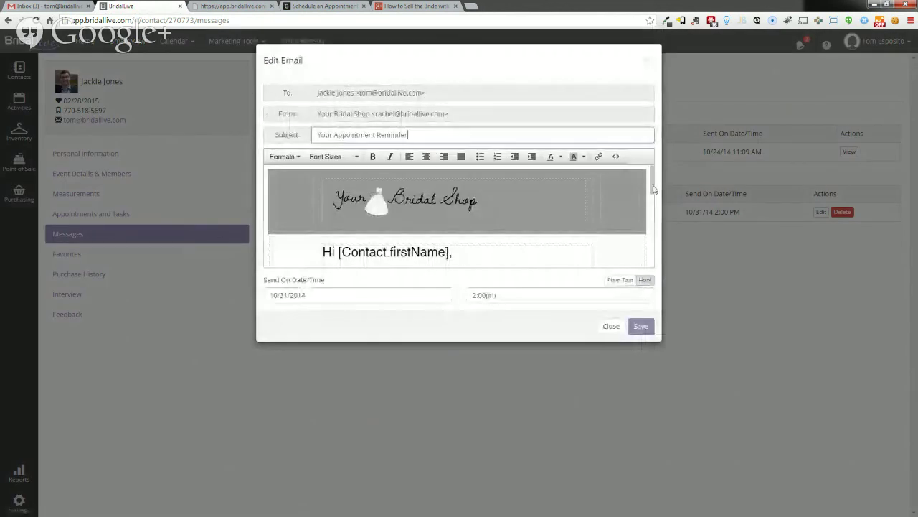
{"action": "scroll", "coordinate": [653, 189], "scroll_direction": "down", "scroll_amount": 4}
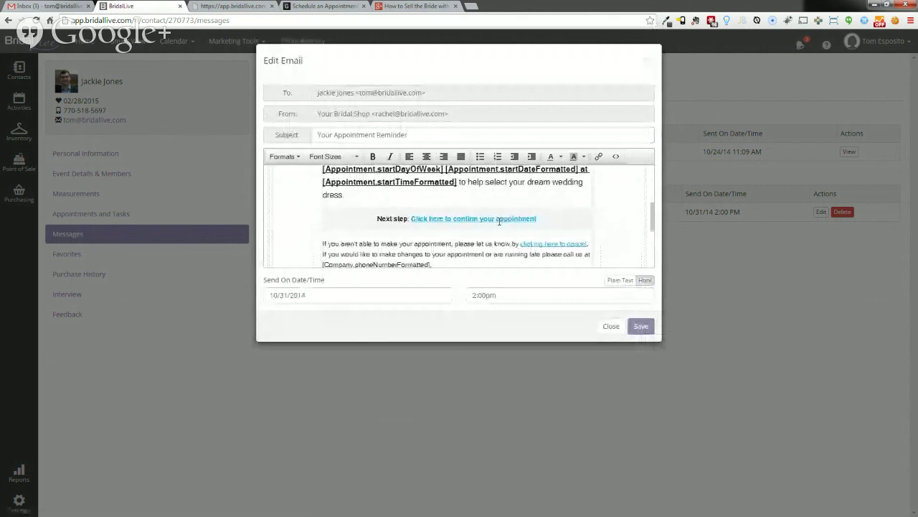
{"action": "left_click", "coordinate": [648, 62]}
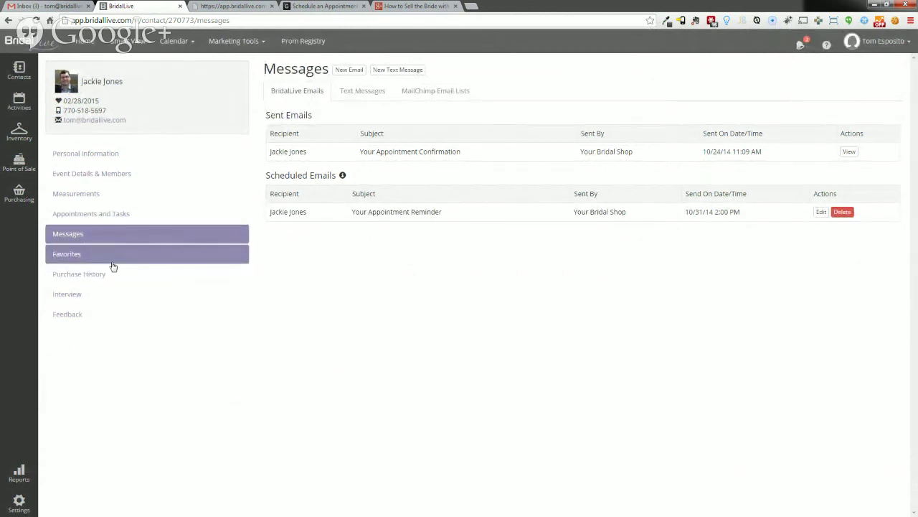
{"action": "left_click", "coordinate": [87, 257]}
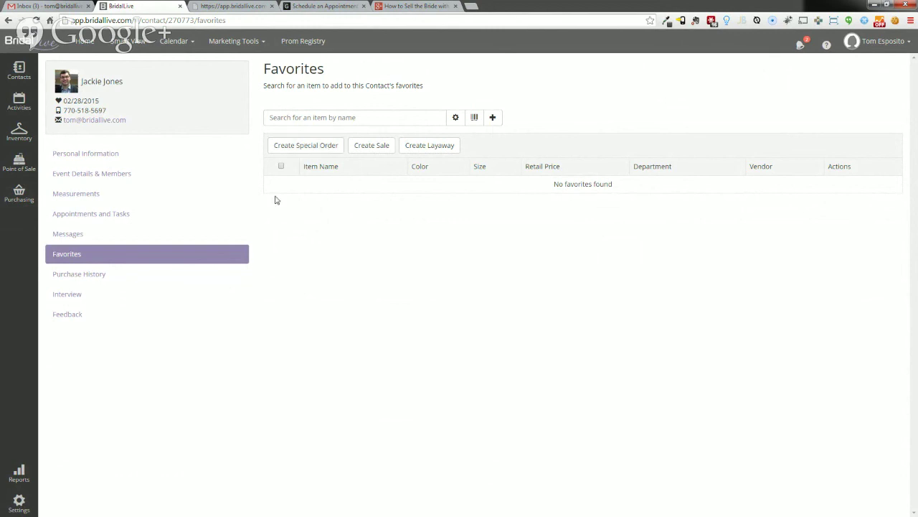
- Review the bride's purchase history and interview answers, then open her Feedback form
{"action": "left_click", "coordinate": [113, 283]}
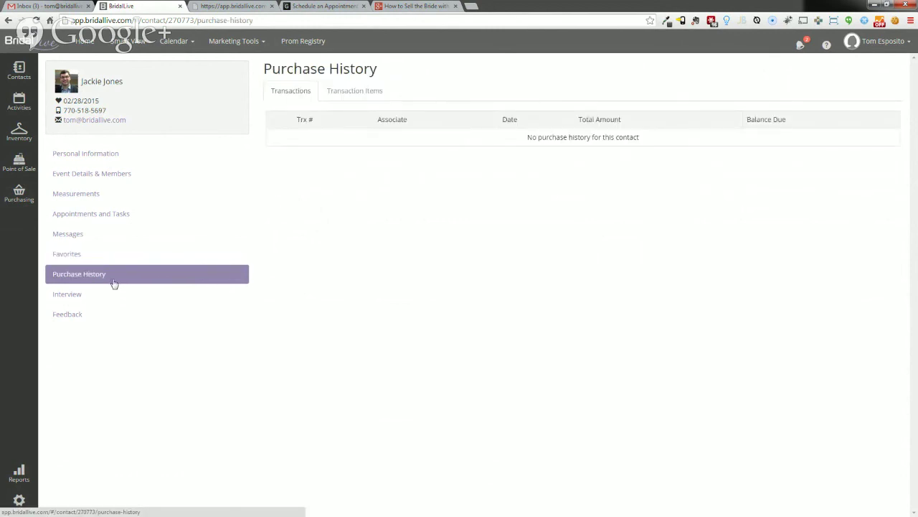
{"action": "left_click", "coordinate": [113, 293]}
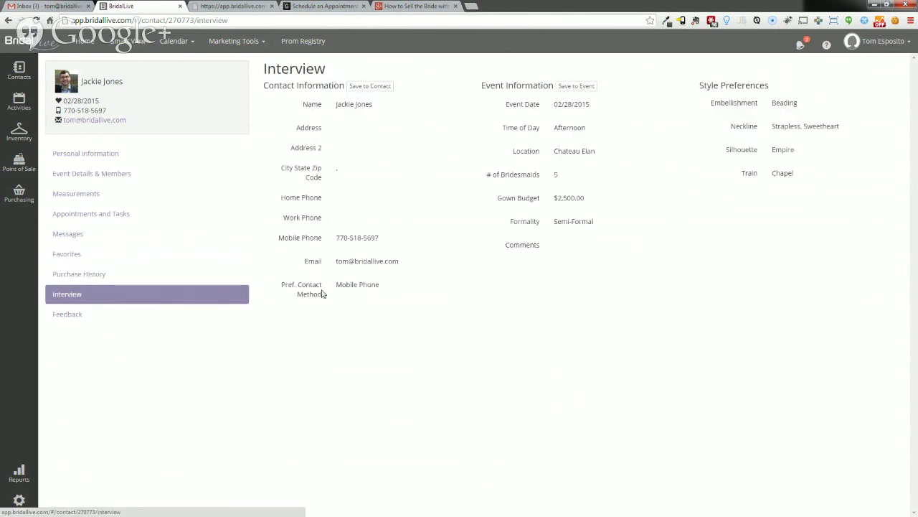
{"action": "left_click", "coordinate": [92, 317]}
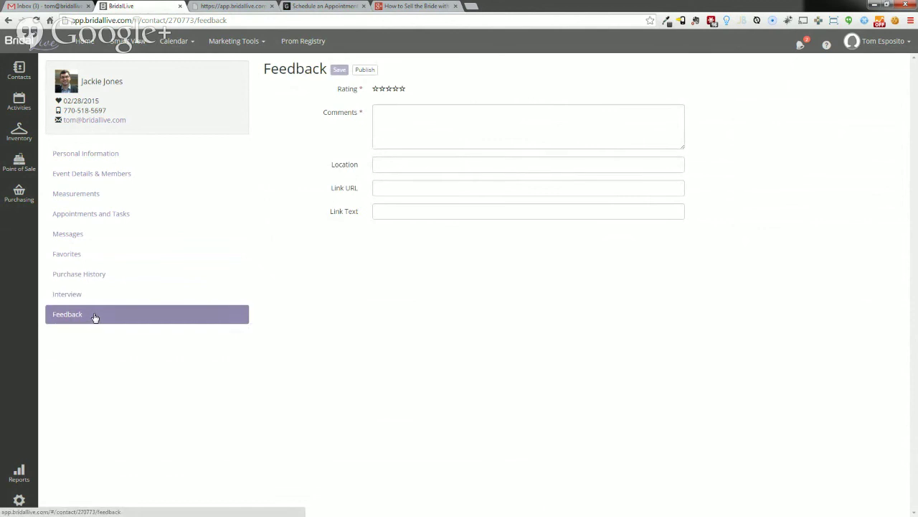
{"action": "mouse_move", "coordinate": [174, 48]}
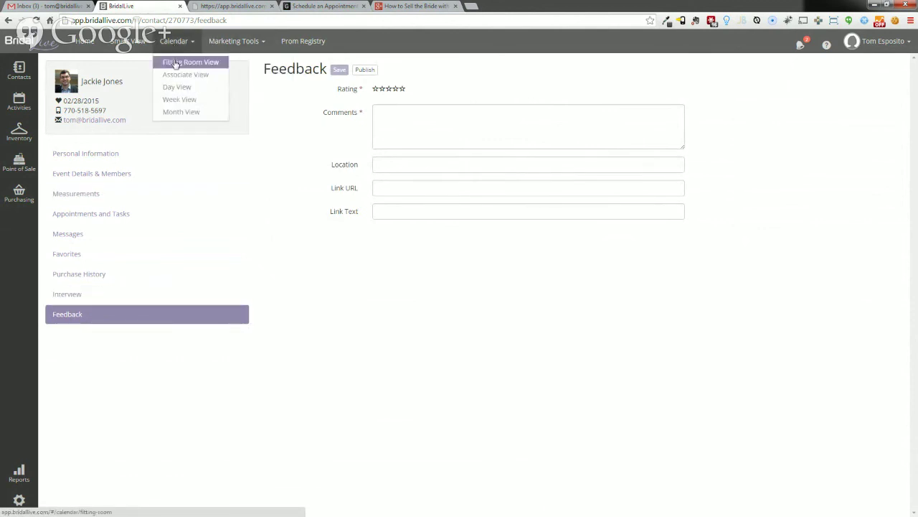
- Open the Fitting Room calendar and edit the bride's 2:00 pm appointment on 11/01/2014
{"action": "left_click", "coordinate": [175, 63]}
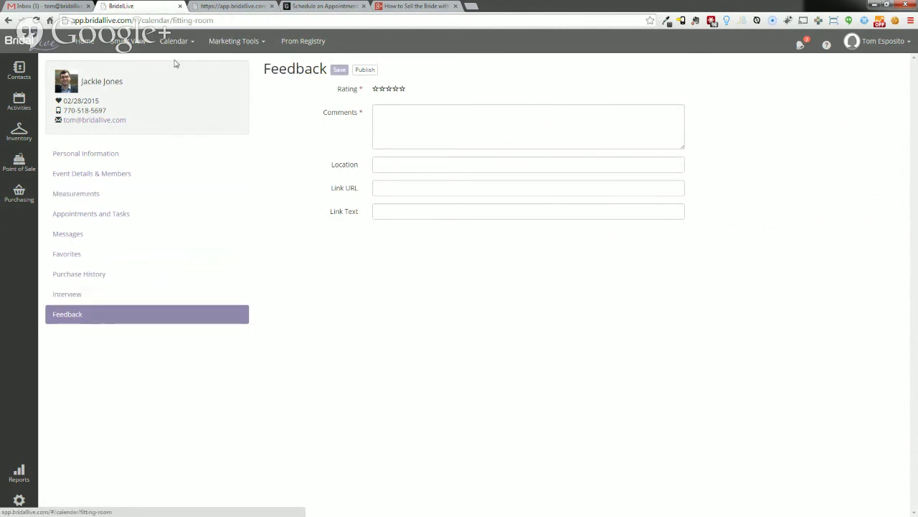
{"action": "mouse_move", "coordinate": [320, 331]}
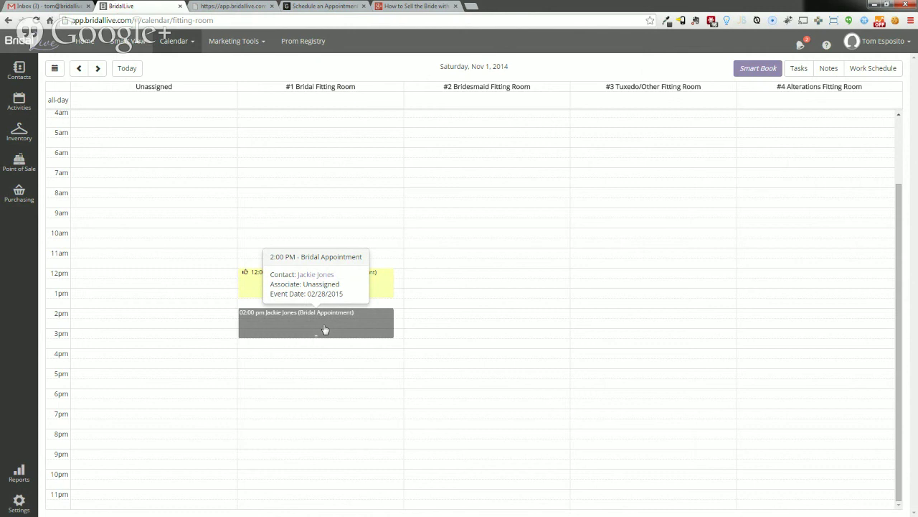
{"action": "left_click", "coordinate": [324, 330]}
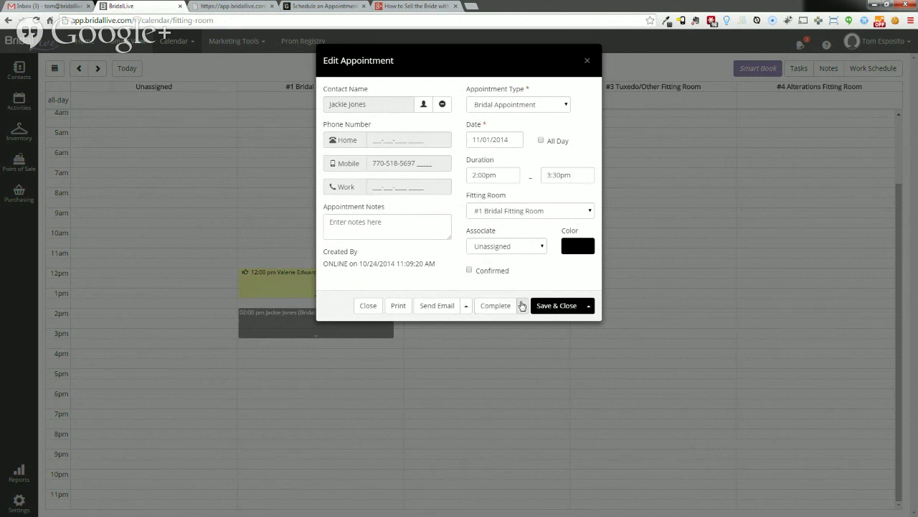
- Assign a staff associate to the 2:00 pm bridal appointment and mark it completed
{"action": "left_click", "coordinate": [523, 305]}
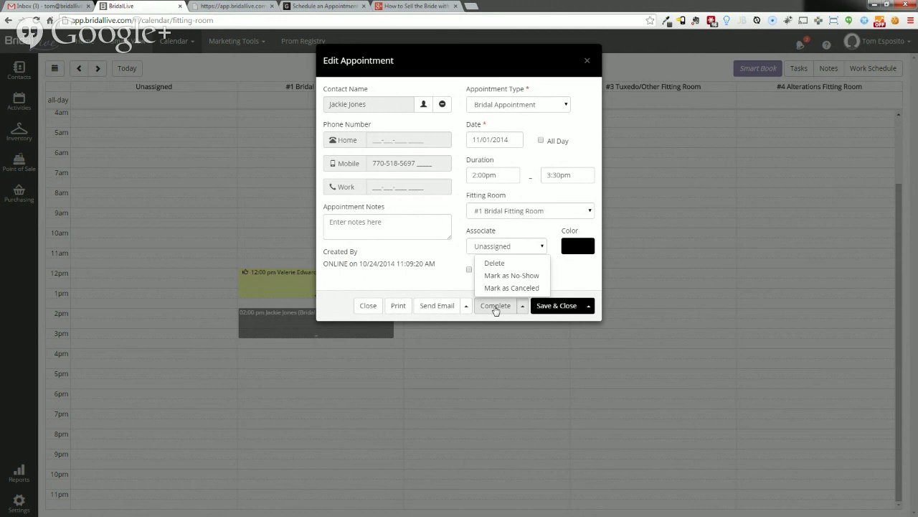
{"action": "left_click", "coordinate": [495, 307]}
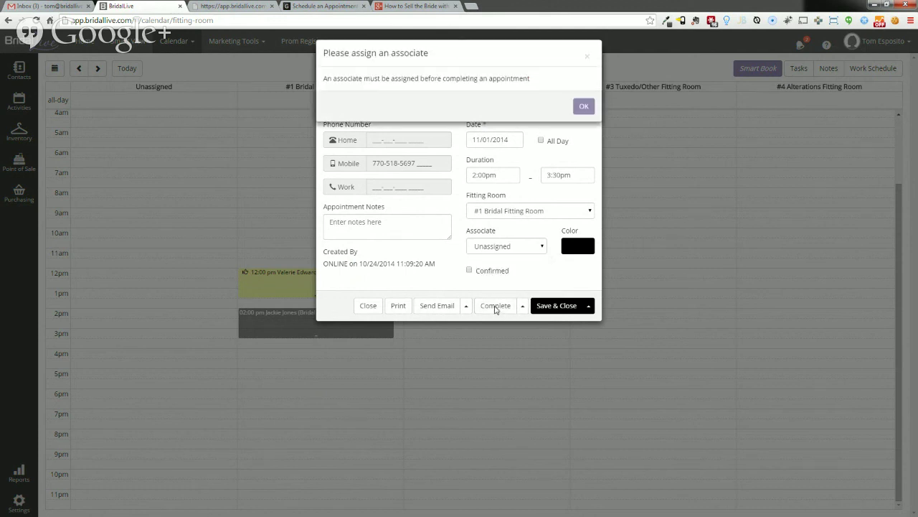
{"action": "left_click", "coordinate": [584, 110]}
{"action": "left_click", "coordinate": [537, 247]}
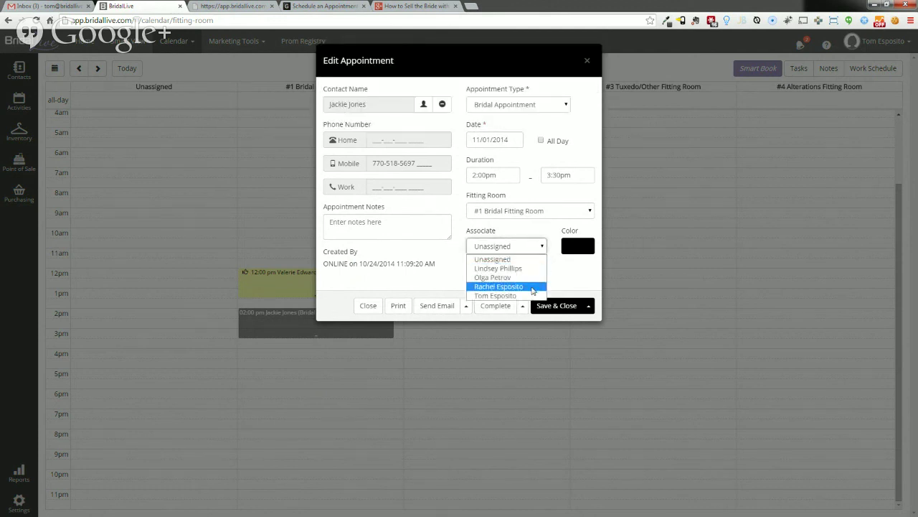
{"action": "left_click", "coordinate": [533, 286]}
{"action": "left_click", "coordinate": [515, 304]}
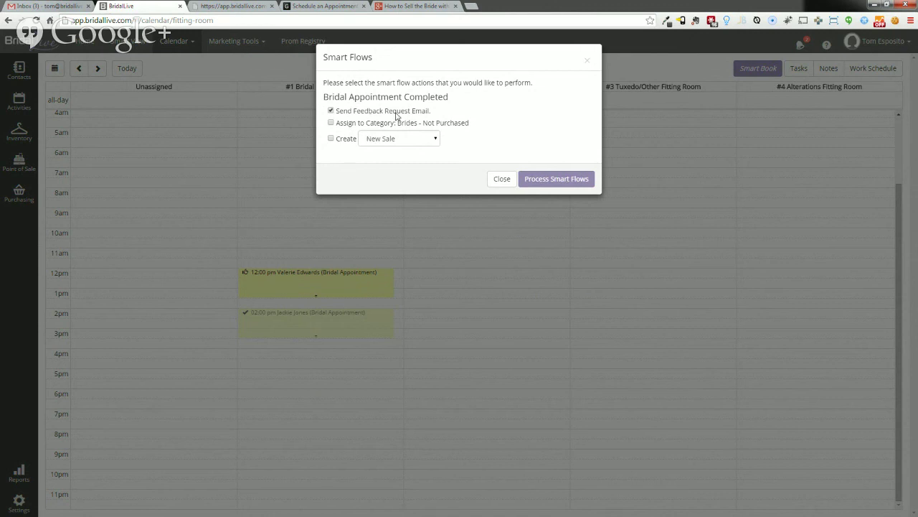
- Process the appointment's Smart Flows with Create set to New Special Order, producing Special Order #180
{"action": "left_click", "coordinate": [350, 123]}
{"action": "left_click", "coordinate": [350, 139]}
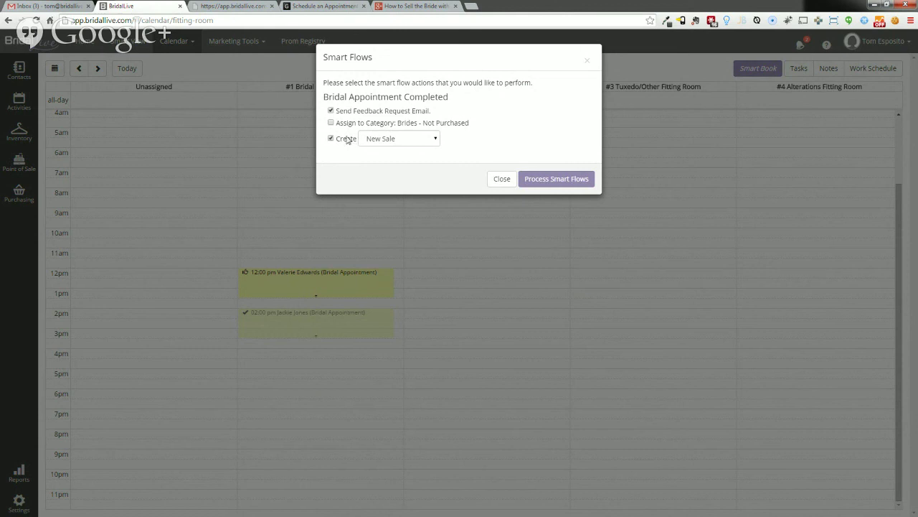
{"action": "left_click", "coordinate": [396, 141]}
{"action": "left_click", "coordinate": [399, 158]}
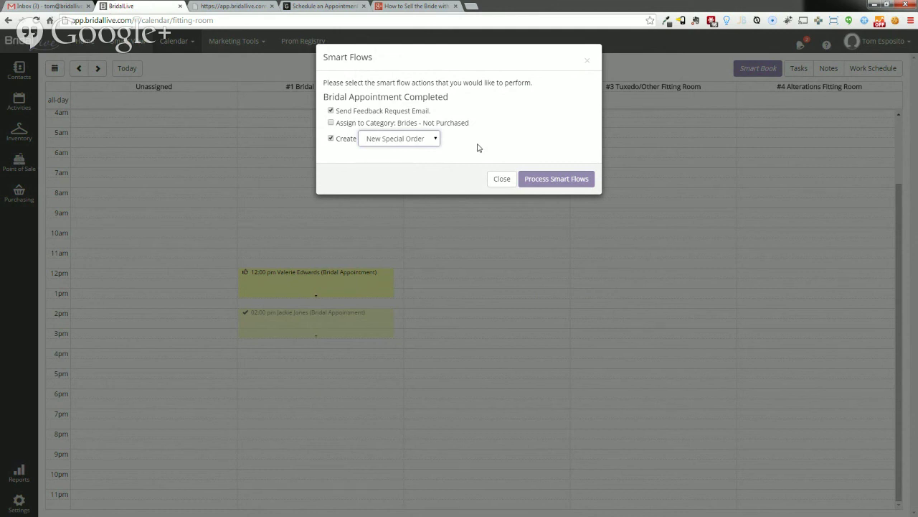
{"action": "left_click", "coordinate": [538, 178]}
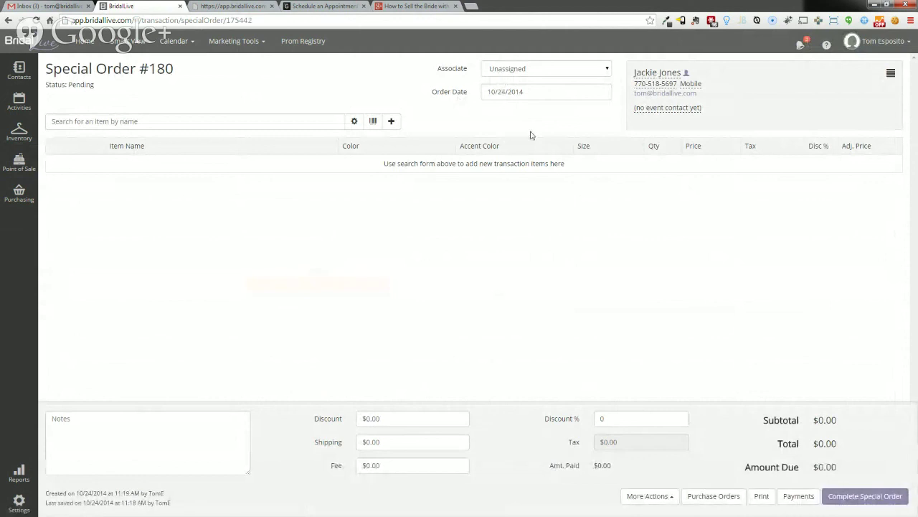
{"action": "left_click", "coordinate": [531, 70]}
- Assign an associate to Special Order #180 and add the Fantasy gown by searching 'Fan'
{"action": "left_click", "coordinate": [514, 110]}
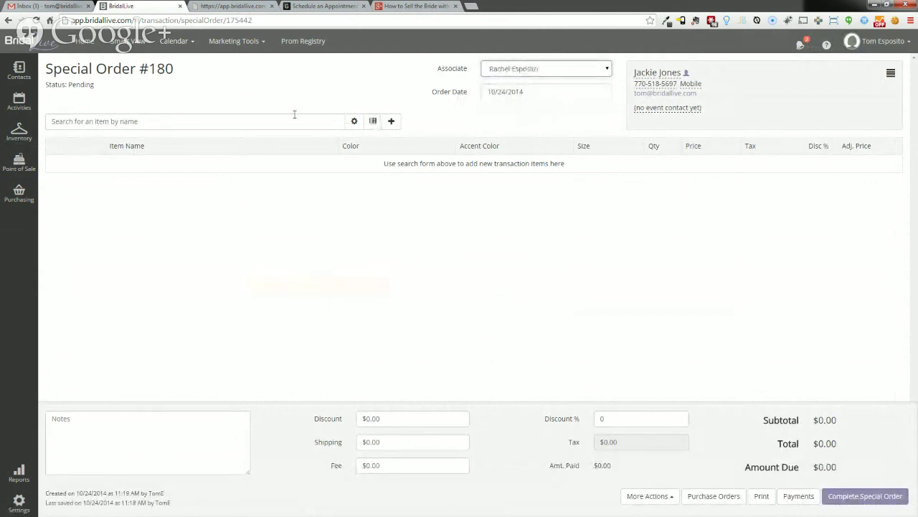
{"action": "left_click", "coordinate": [266, 123]}
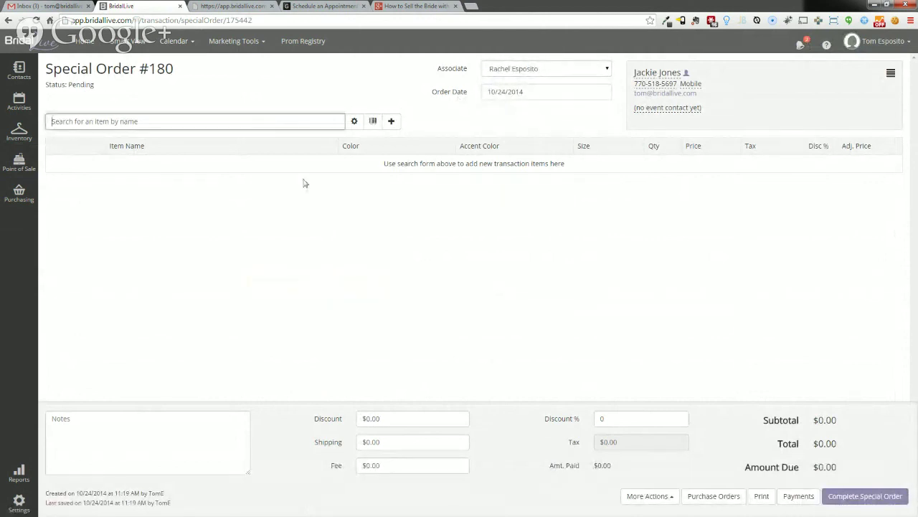
{"action": "type", "text": "Fan"}
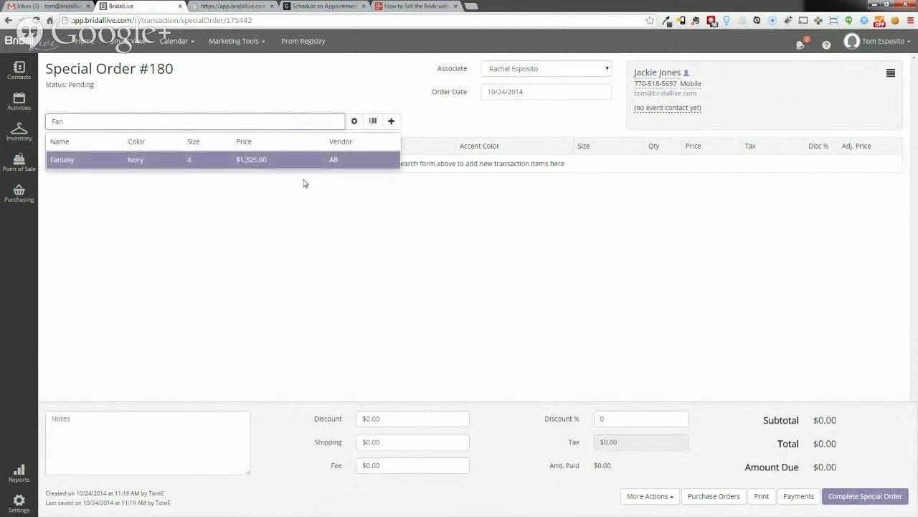
{"action": "key", "text": "Return"}
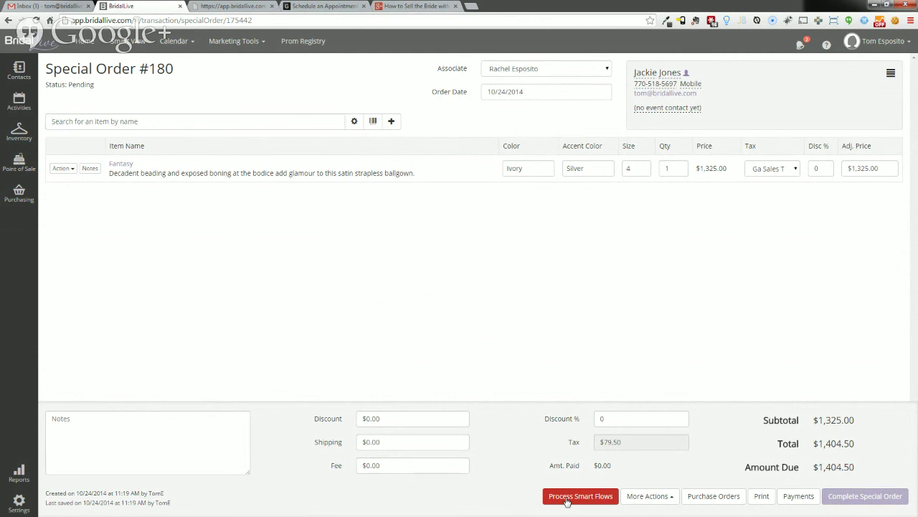
- Run the Bridal Gown Sold smart flows with Brides - Purchased category and receipt template e-mail
{"action": "left_click", "coordinate": [580, 496]}
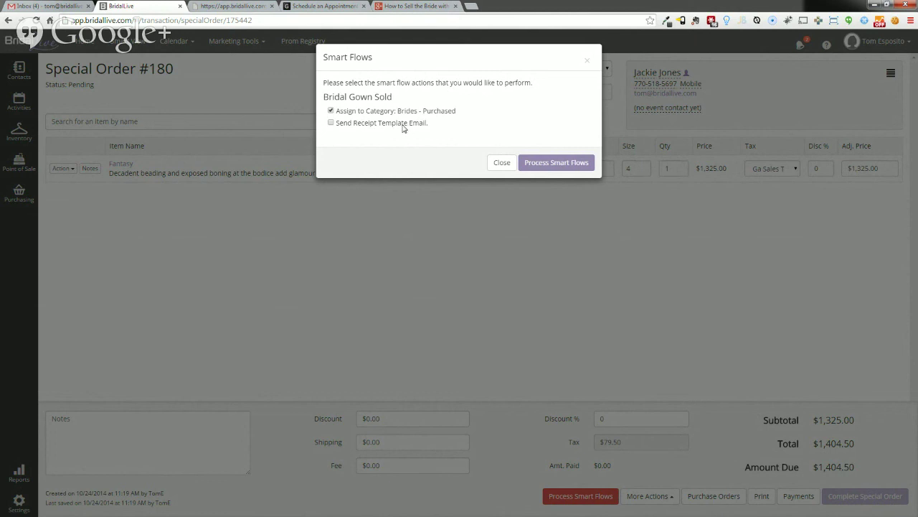
{"action": "left_click", "coordinate": [403, 127]}
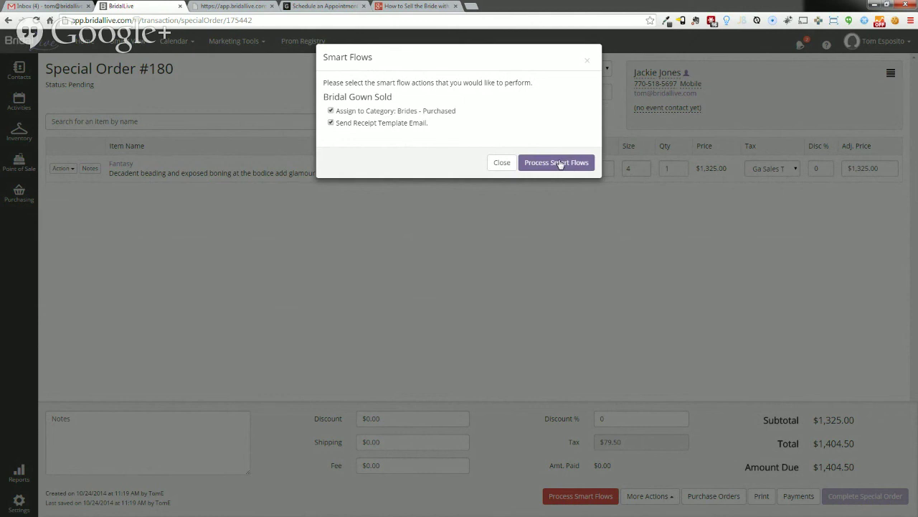
{"action": "left_click", "coordinate": [560, 164]}
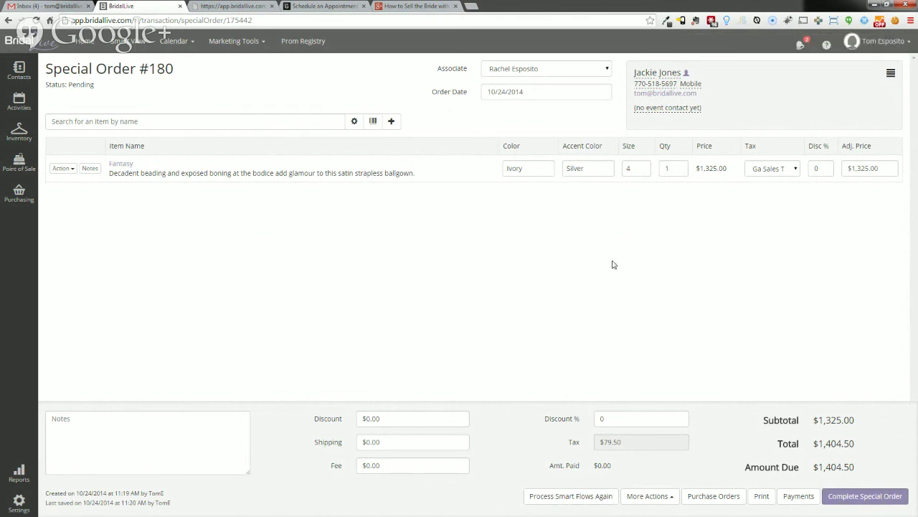
- Record a $702.25 cash payment on Special Order #180 under the sales associate
{"action": "left_click", "coordinate": [798, 495]}
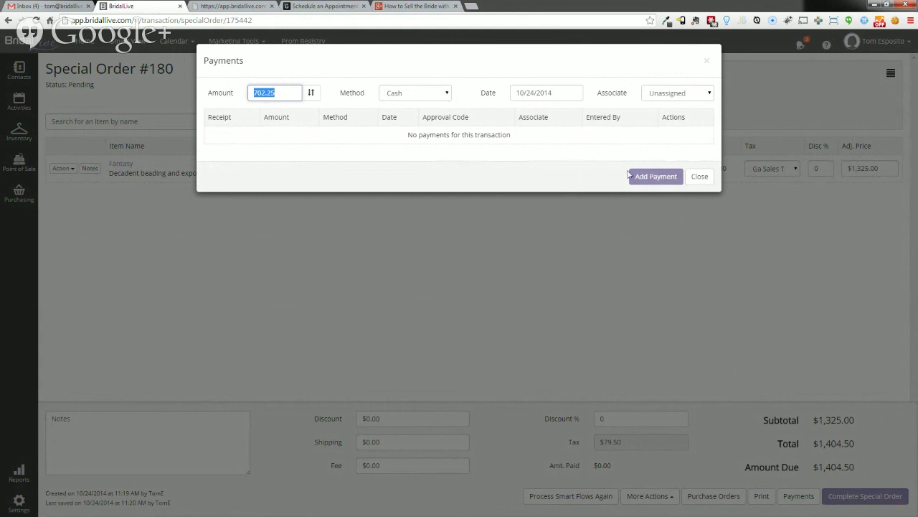
{"action": "left_click", "coordinate": [668, 97]}
{"action": "left_click", "coordinate": [667, 123]}
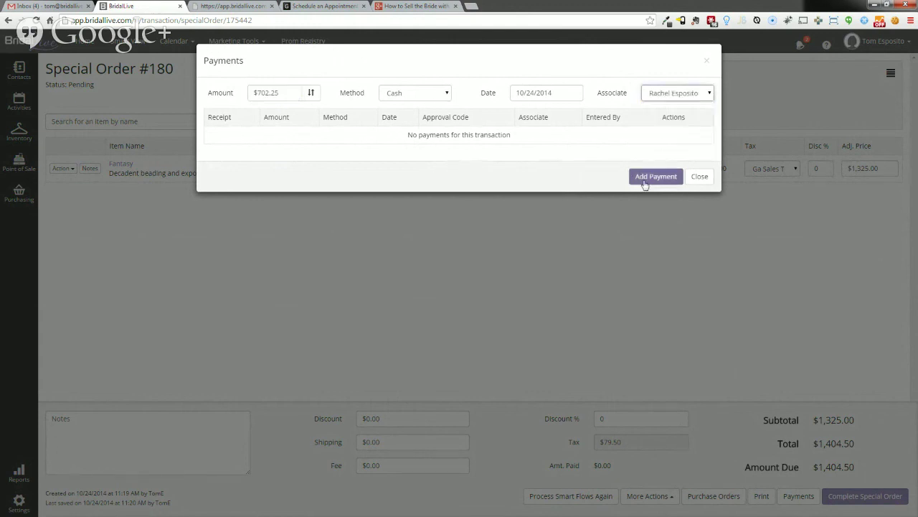
{"action": "left_click", "coordinate": [645, 179]}
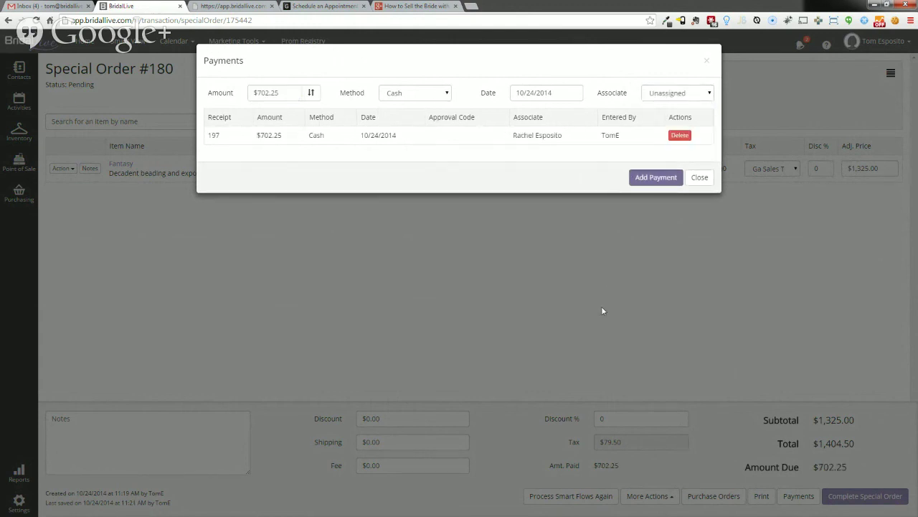
{"action": "left_click", "coordinate": [701, 178]}
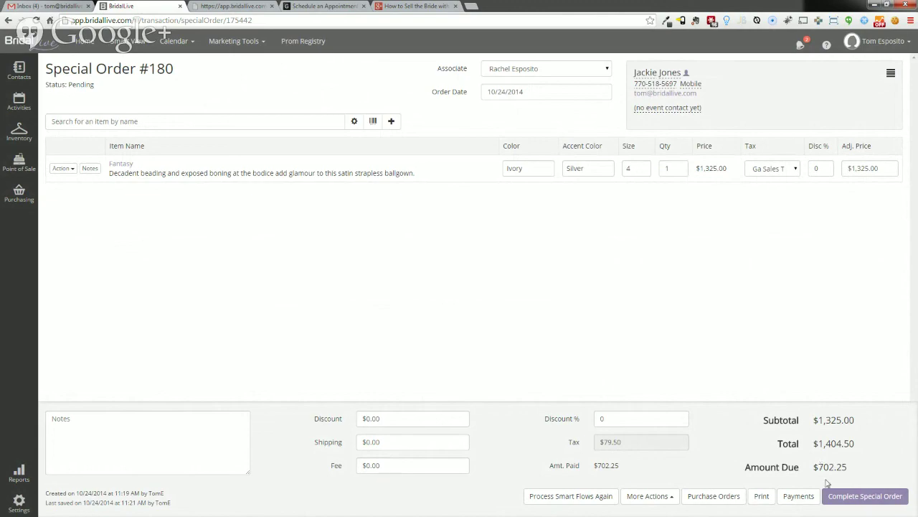
{"action": "left_click", "coordinate": [761, 496]}
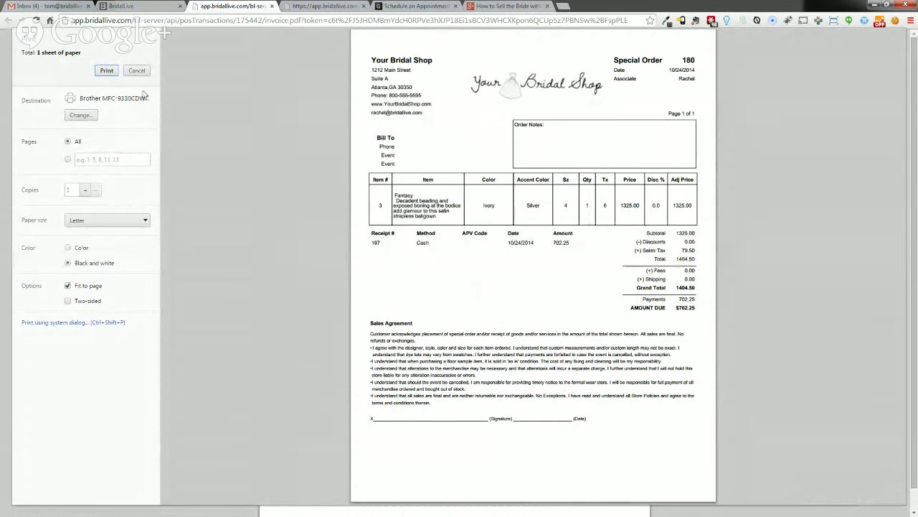
{"action": "left_click", "coordinate": [272, 6]}
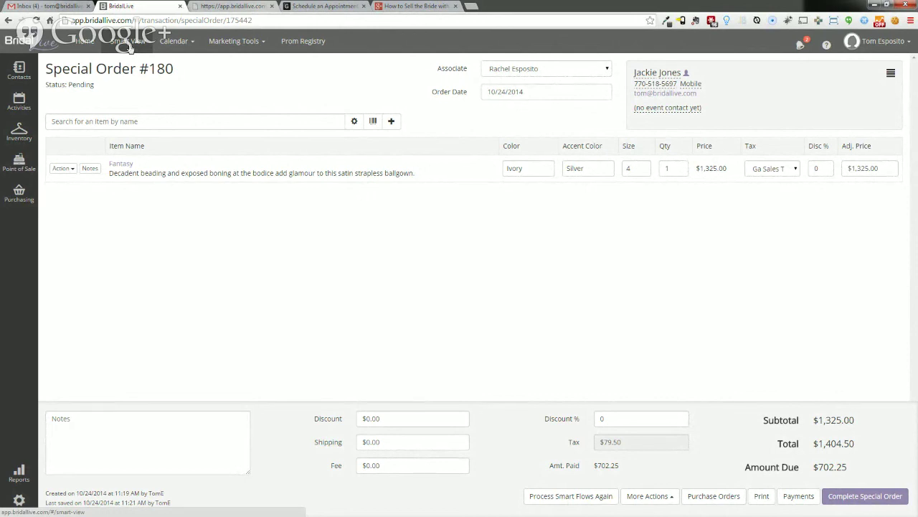
{"action": "left_click", "coordinate": [127, 41]}
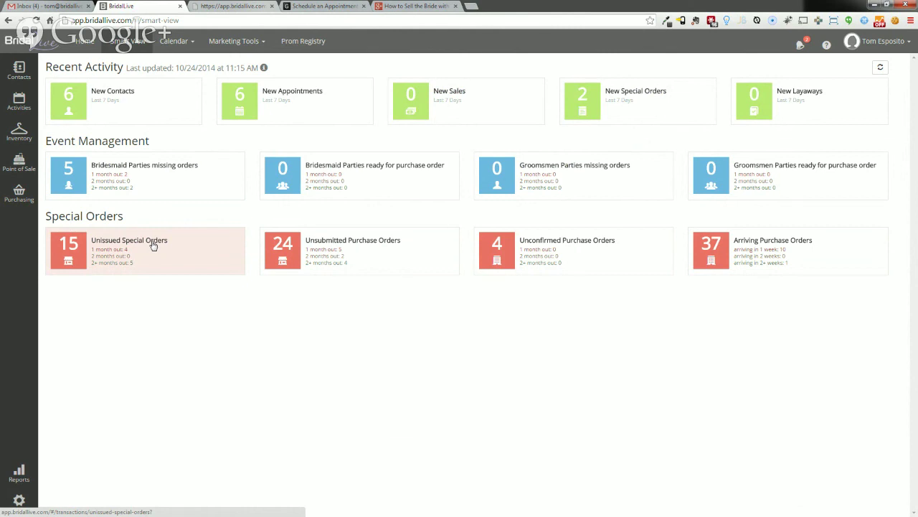
{"action": "left_click", "coordinate": [153, 245]}
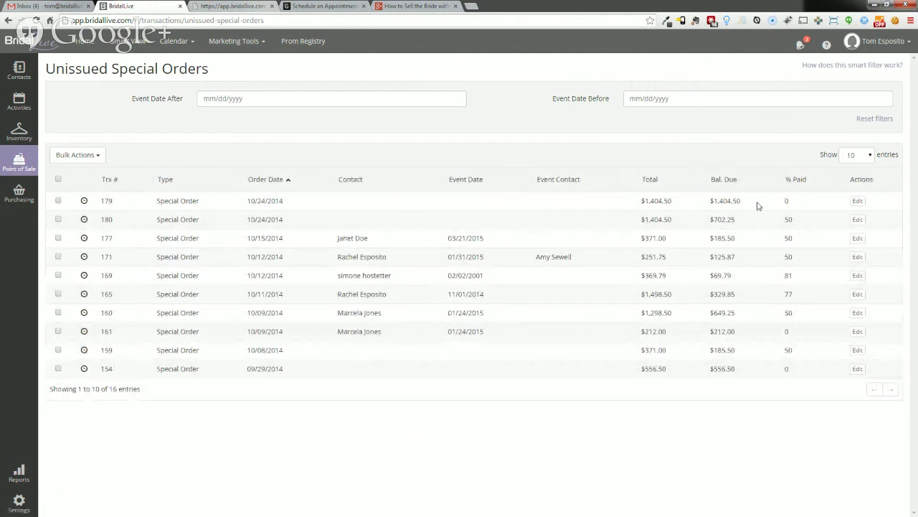
{"action": "left_click", "coordinate": [110, 181]}
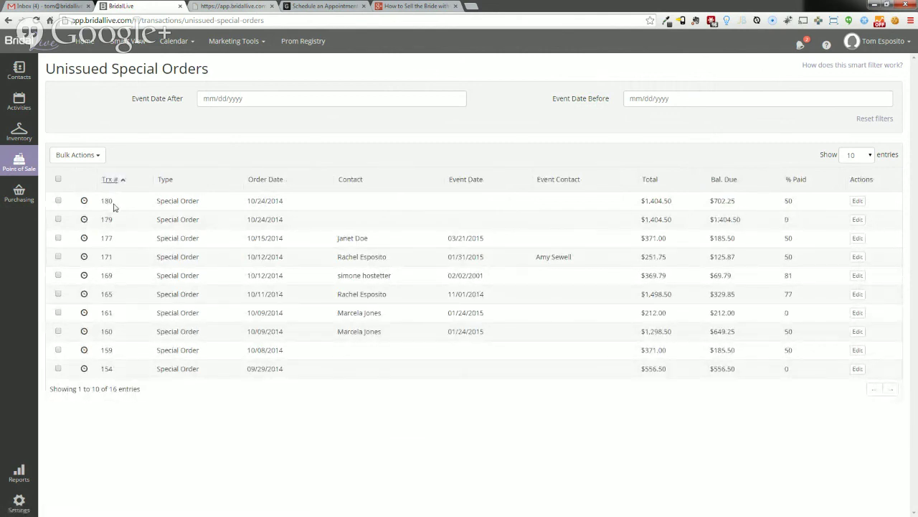
{"action": "left_click", "coordinate": [858, 201]}
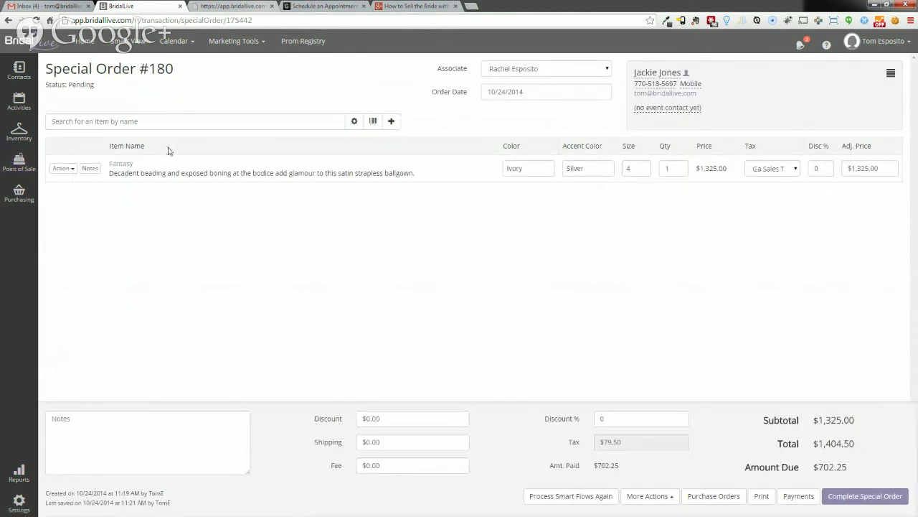
- Create a purchase order from the Fantasy gown line and open the resulting PO #167
{"action": "left_click", "coordinate": [714, 496]}
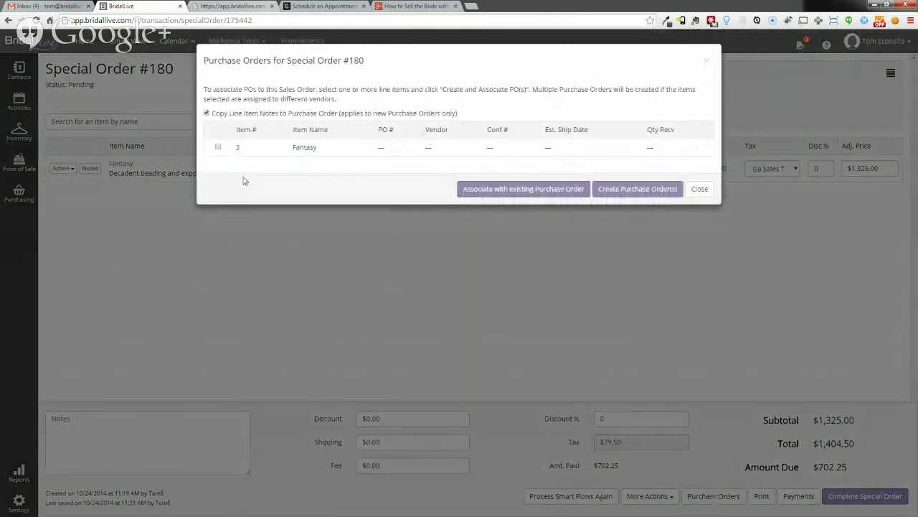
{"action": "left_click", "coordinate": [218, 148]}
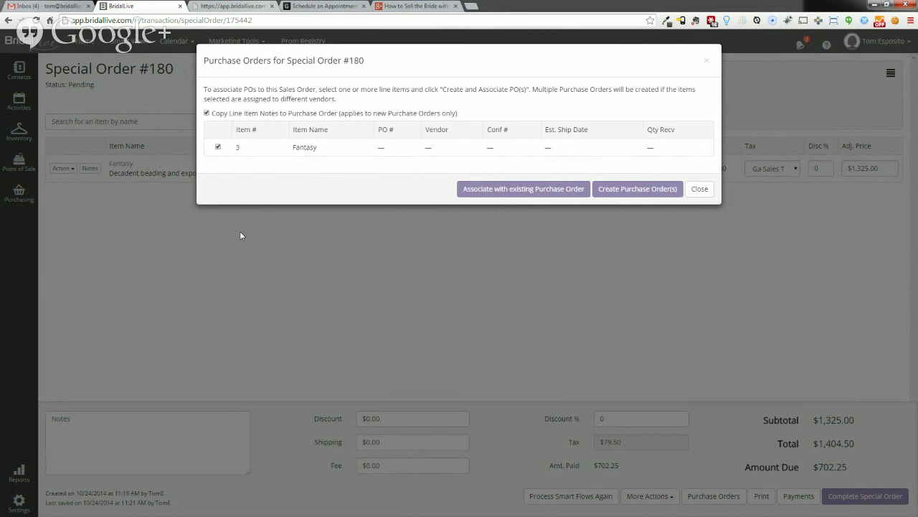
{"action": "left_click", "coordinate": [607, 188]}
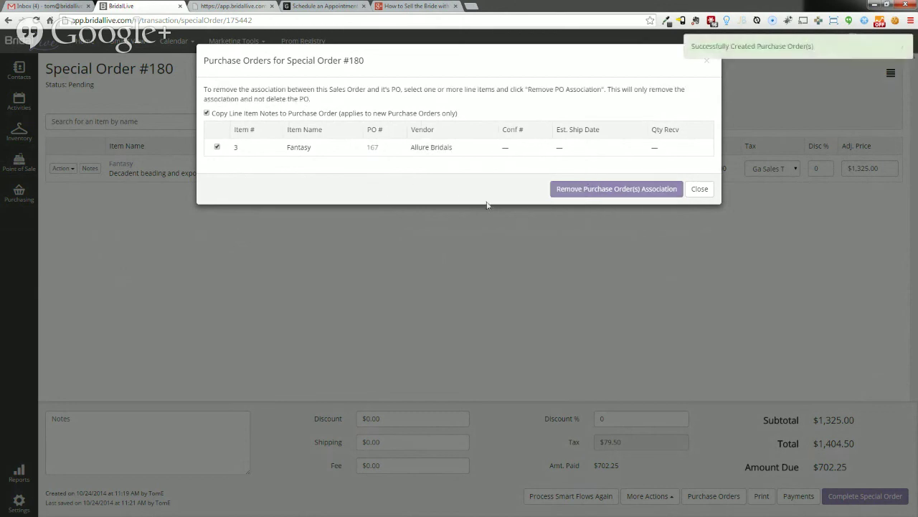
{"action": "left_click", "coordinate": [373, 149]}
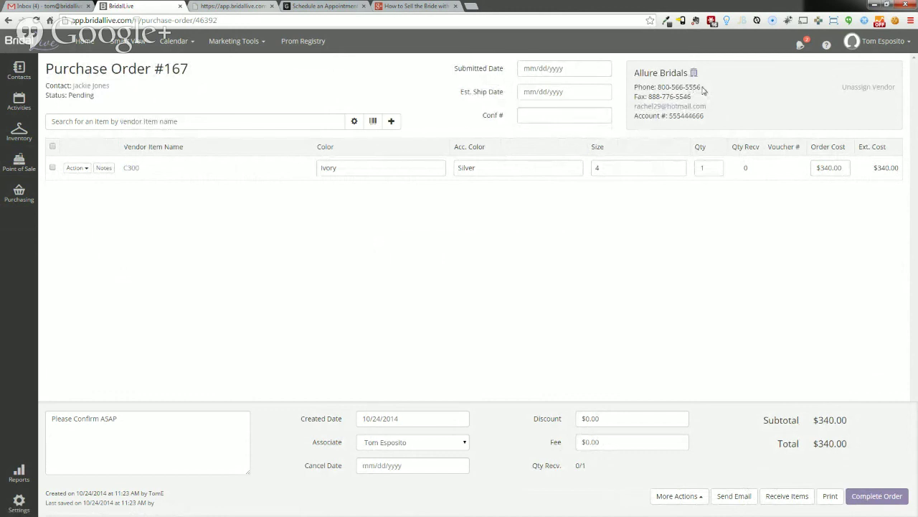
- Clear the vendor's fax number on Purchase Order #167
{"action": "left_click_drag", "start_coordinate": [701, 88], "coordinate": [657, 88]}
{"action": "left_click_drag", "start_coordinate": [694, 101], "coordinate": [649, 98]}
{"action": "left_click", "coordinate": [716, 103]}
- Email PO #167 to Allure Bridals with the Purchase Order Template and set submitted date 10/24/2014
{"action": "left_click", "coordinate": [740, 496]}
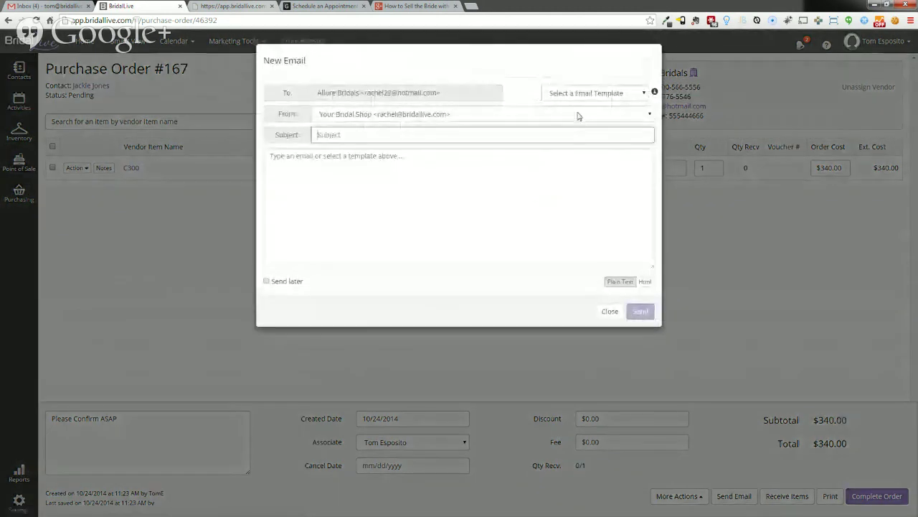
{"action": "left_click", "coordinate": [584, 93]}
{"action": "left_click", "coordinate": [590, 149]}
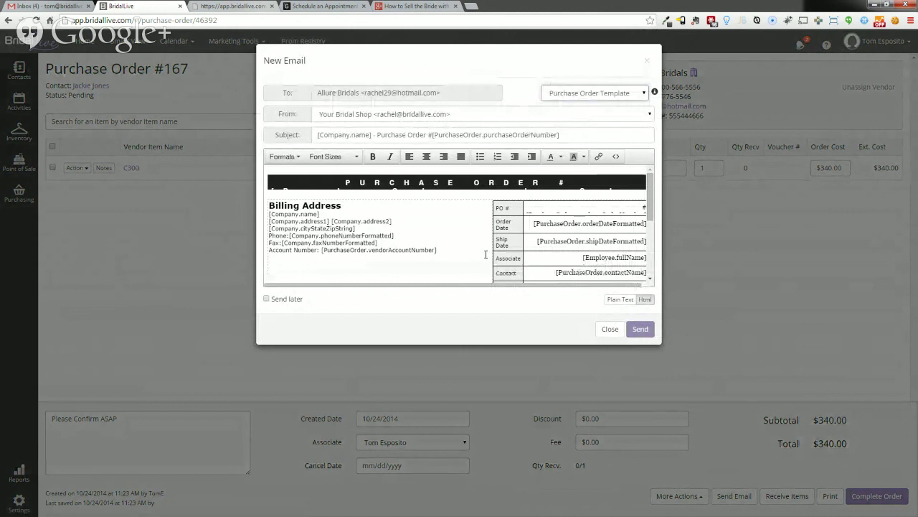
{"action": "left_click", "coordinate": [640, 329]}
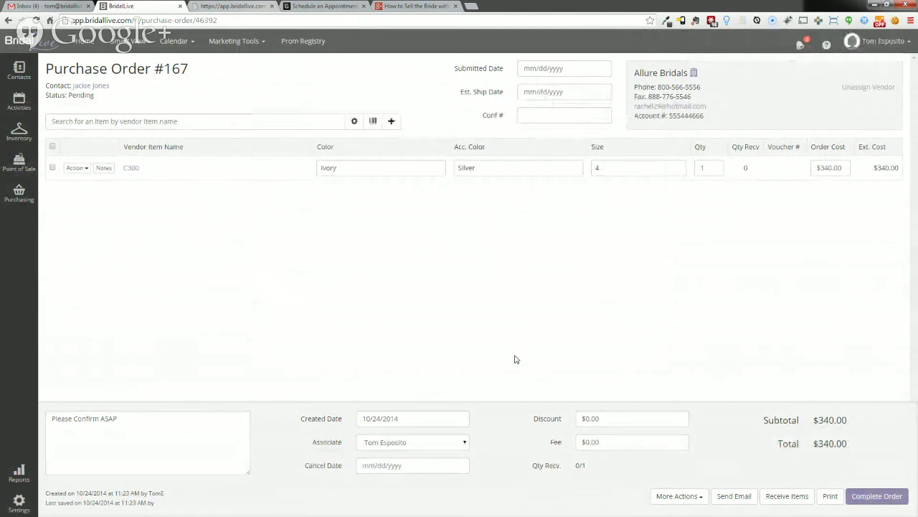
{"action": "left_click", "coordinate": [553, 68]}
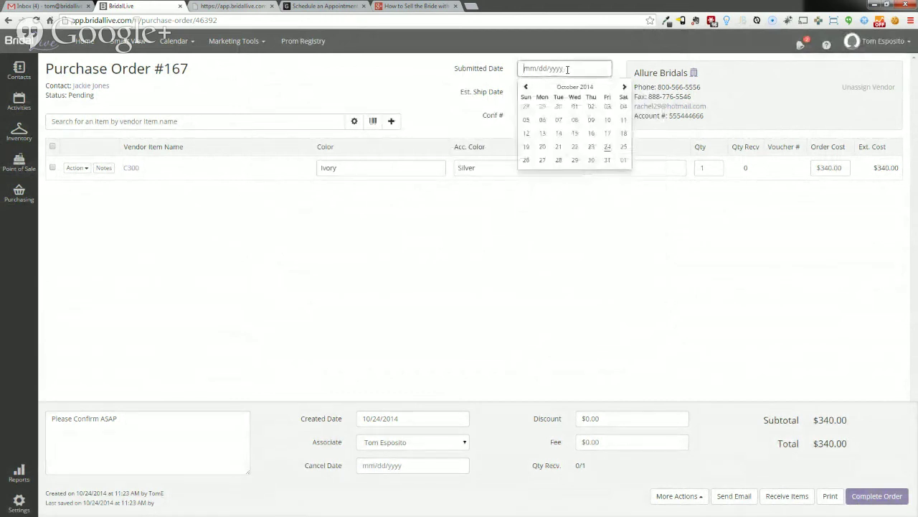
{"action": "left_click", "coordinate": [607, 146]}
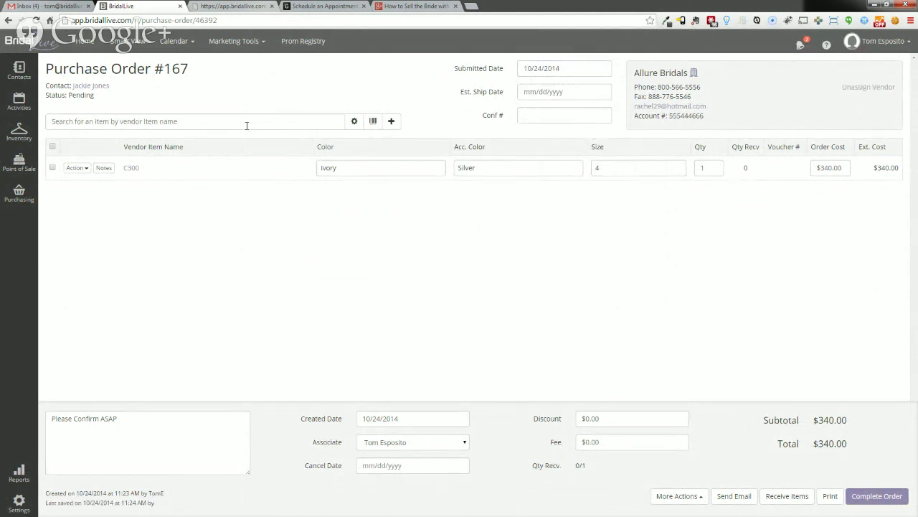
- From Smart View, open PO #167 for editing via the unconfirmed purchase orders list
{"action": "left_click", "coordinate": [127, 41]}
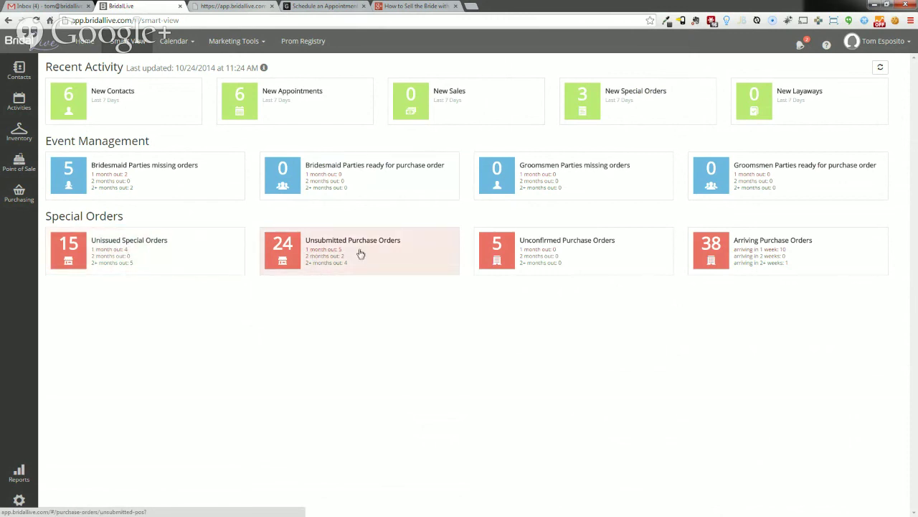
{"action": "left_click", "coordinate": [549, 243]}
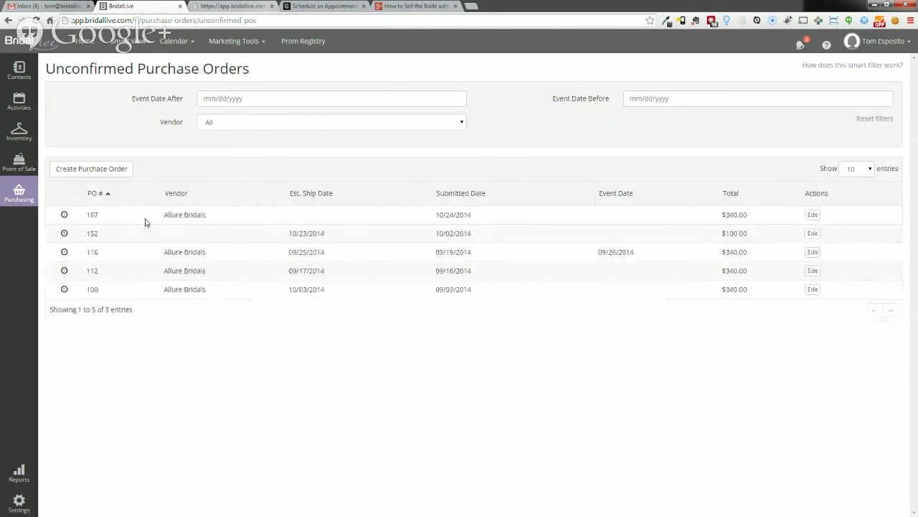
{"action": "left_click", "coordinate": [812, 215]}
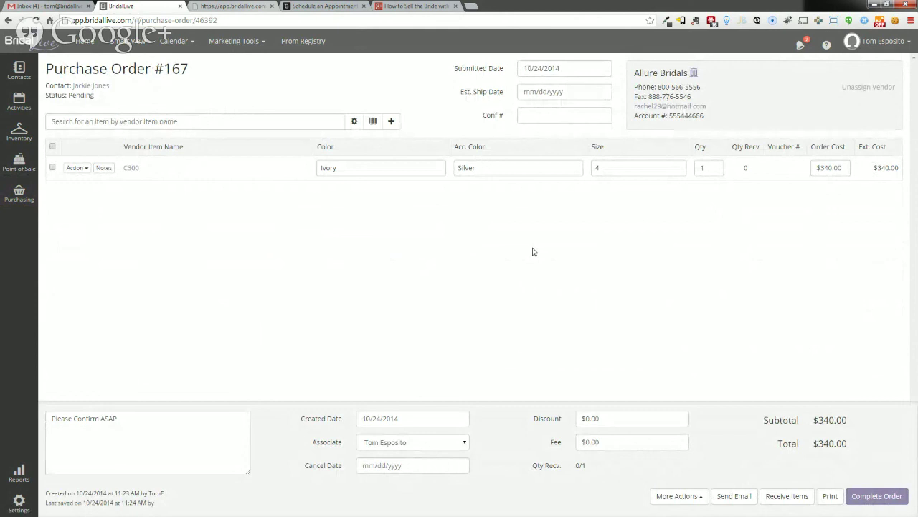
- Give PO #167 estimated ship date 11/29/2014 and confirmation number 123456, then return to Smart View
{"action": "left_click", "coordinate": [571, 89]}
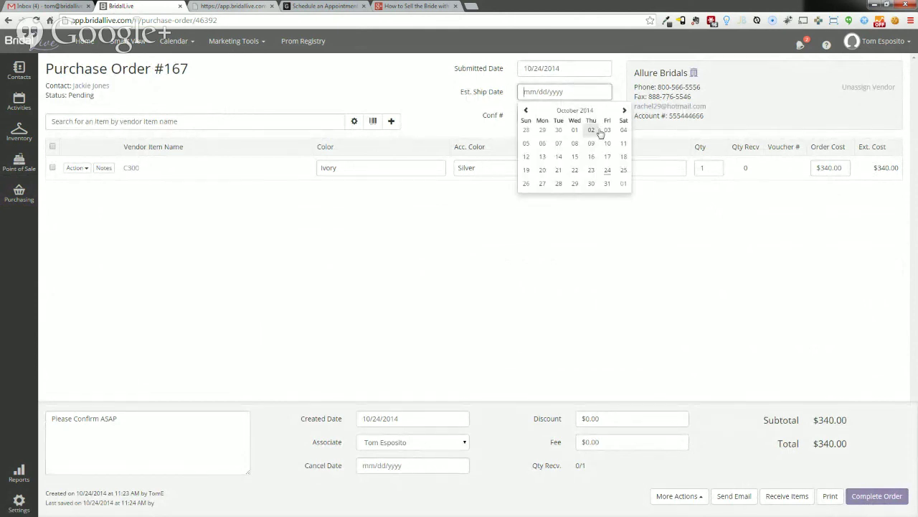
{"action": "left_click", "coordinate": [625, 112]}
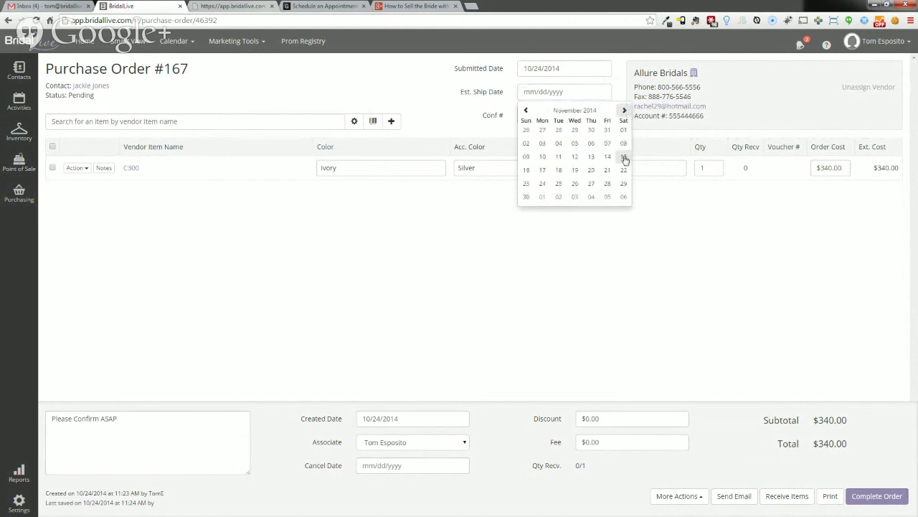
{"action": "left_click", "coordinate": [624, 184]}
{"action": "left_click", "coordinate": [549, 114]}
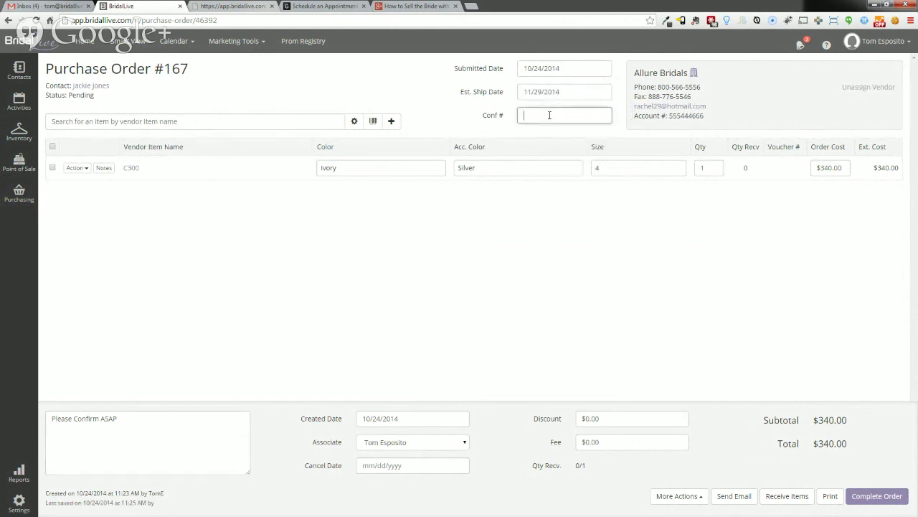
{"action": "type", "text": "123456"}
{"action": "left_click", "coordinate": [564, 217]}
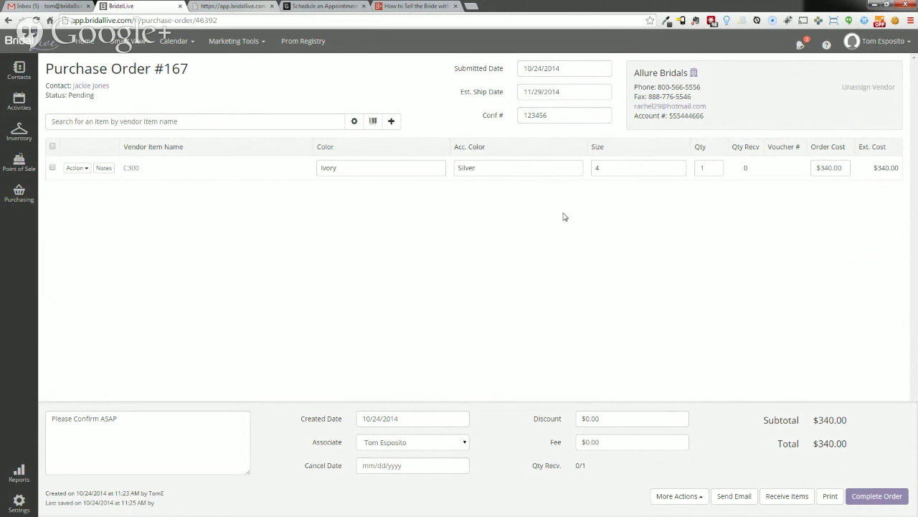
{"action": "left_click", "coordinate": [128, 41]}
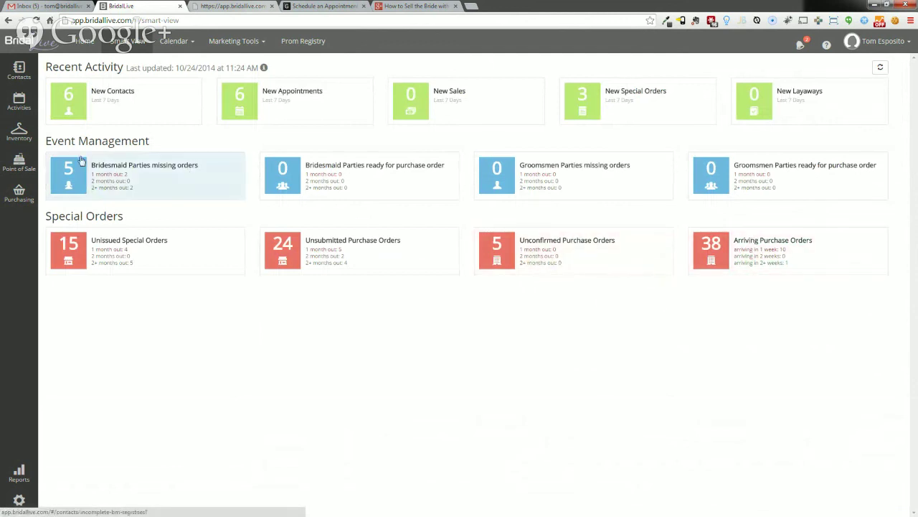
- Open Search Purchase Orders, show all statuses, and sort the list by PO number descending
{"action": "mouse_move", "coordinate": [19, 196]}
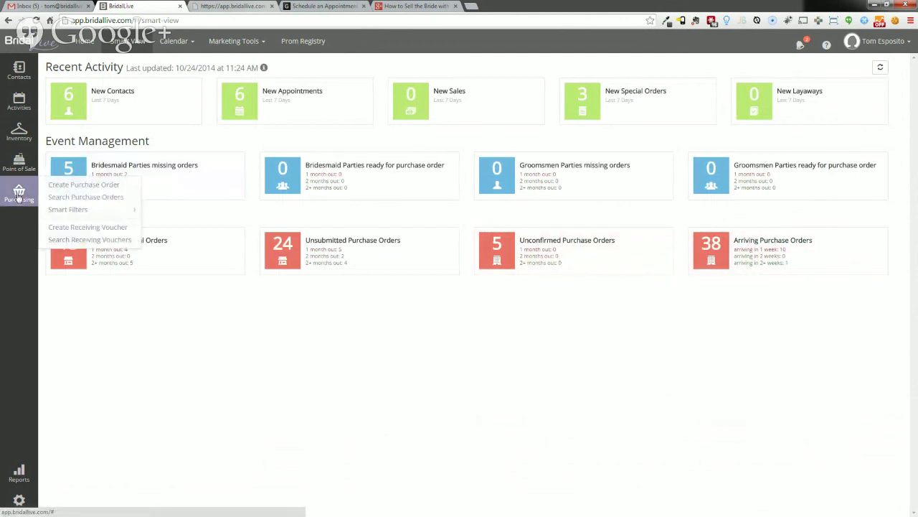
{"action": "left_click", "coordinate": [58, 198]}
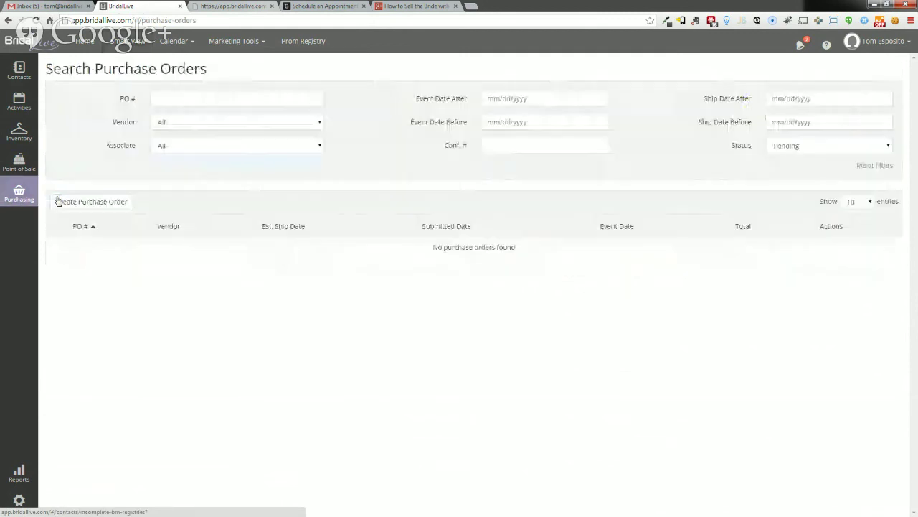
{"action": "left_click", "coordinate": [97, 228]}
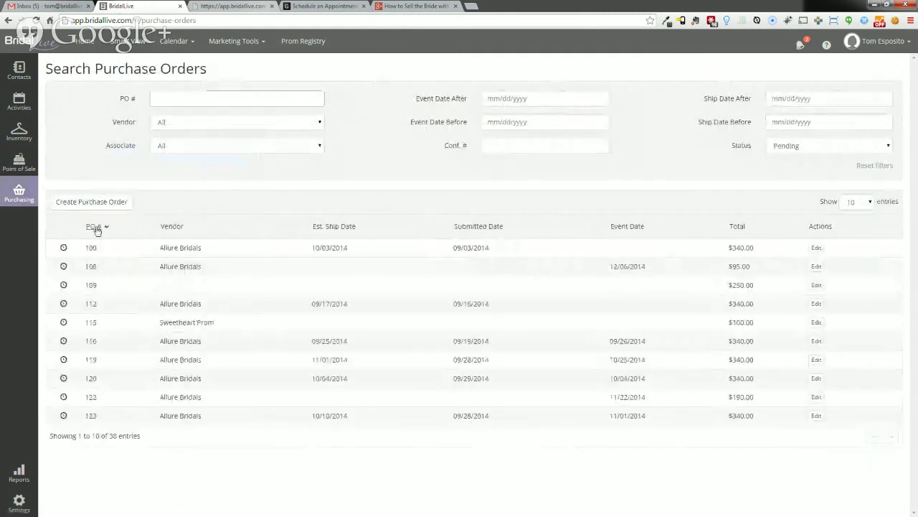
{"action": "left_click", "coordinate": [97, 228]}
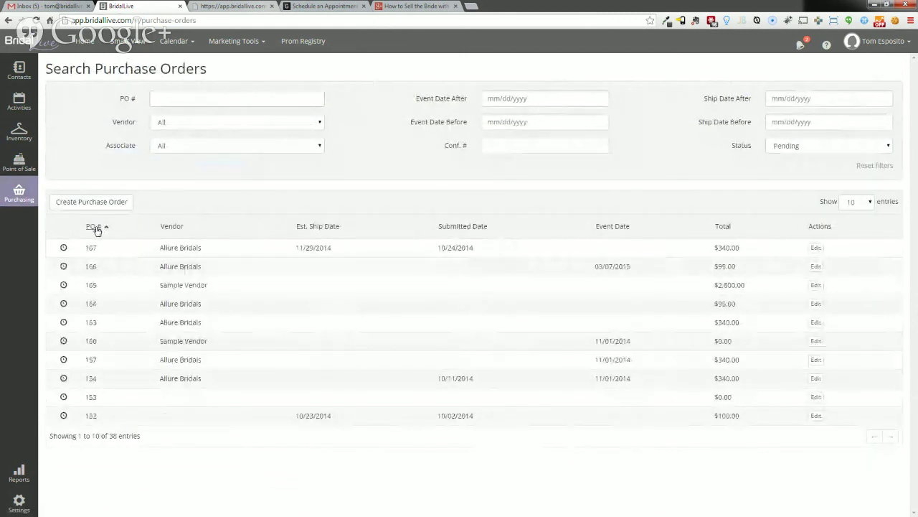
{"action": "left_click", "coordinate": [789, 146]}
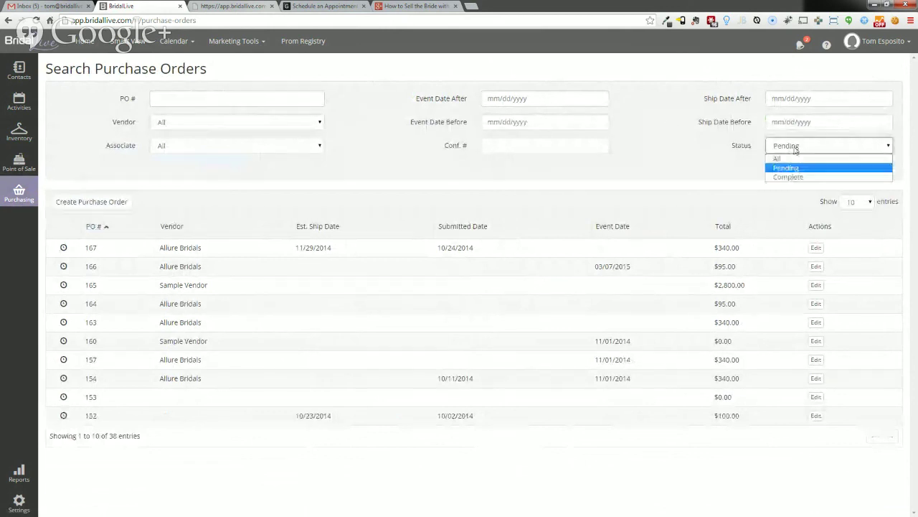
{"action": "left_click", "coordinate": [790, 154]}
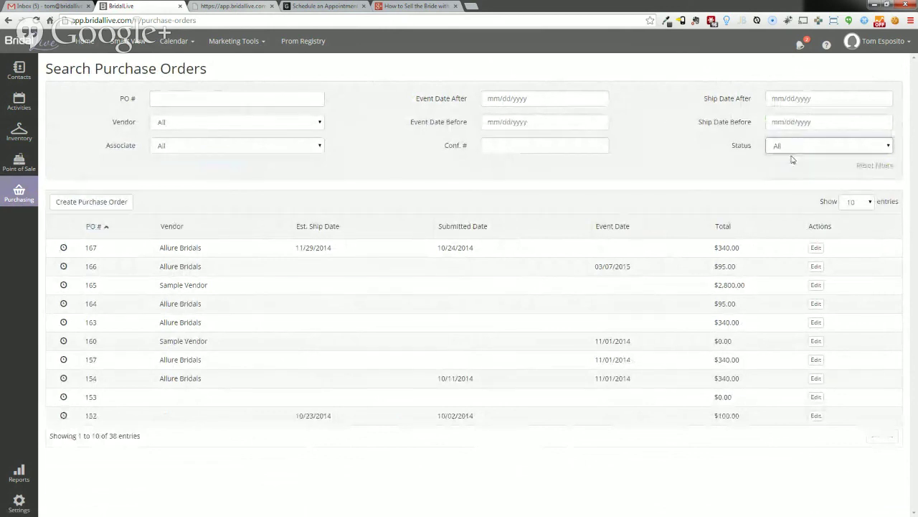
{"action": "left_click", "coordinate": [94, 228]}
{"action": "left_click", "coordinate": [94, 228]}
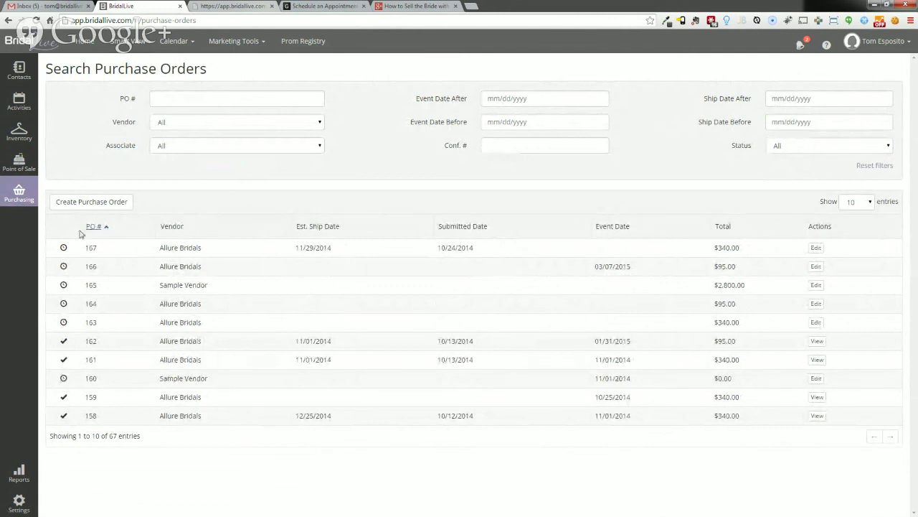
{"action": "mouse_move", "coordinate": [23, 168]}
{"action": "mouse_move", "coordinate": [20, 192]}
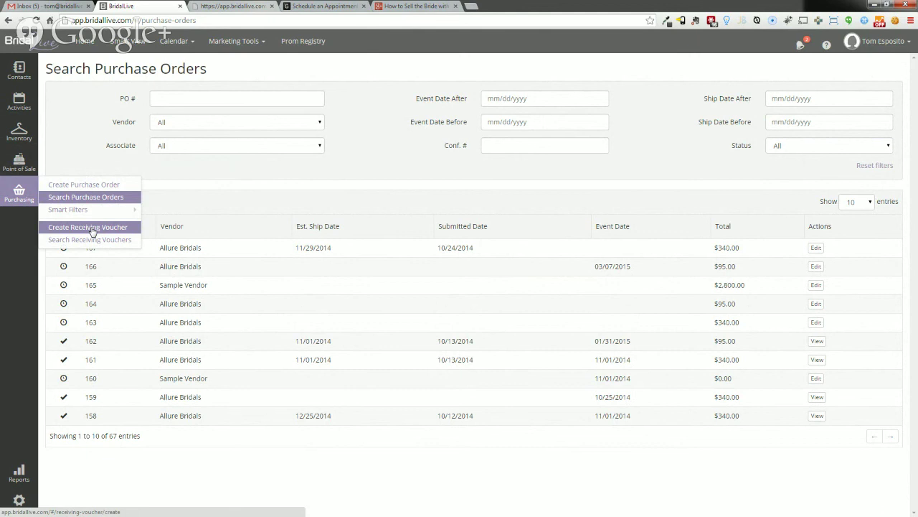
- Create a new receiving voucher and pull in purchase order 167's items
{"action": "left_click", "coordinate": [93, 228]}
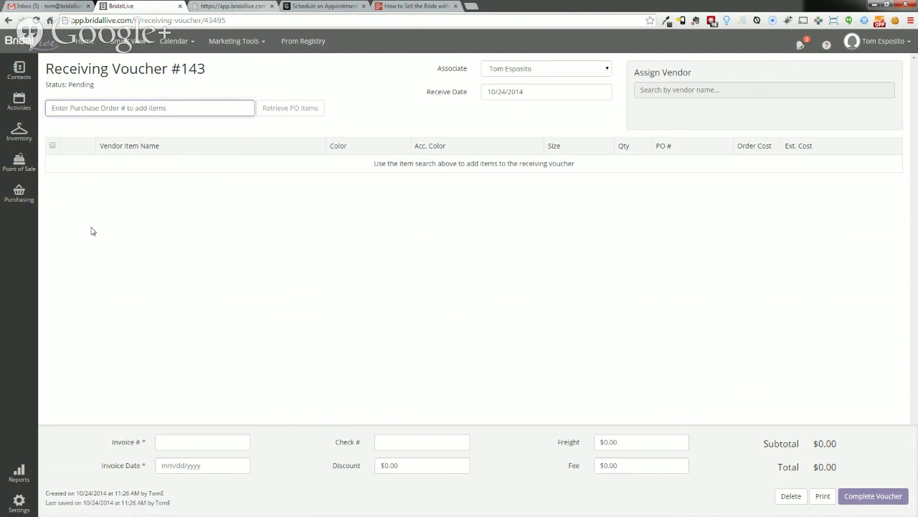
{"action": "type", "text": "167"}
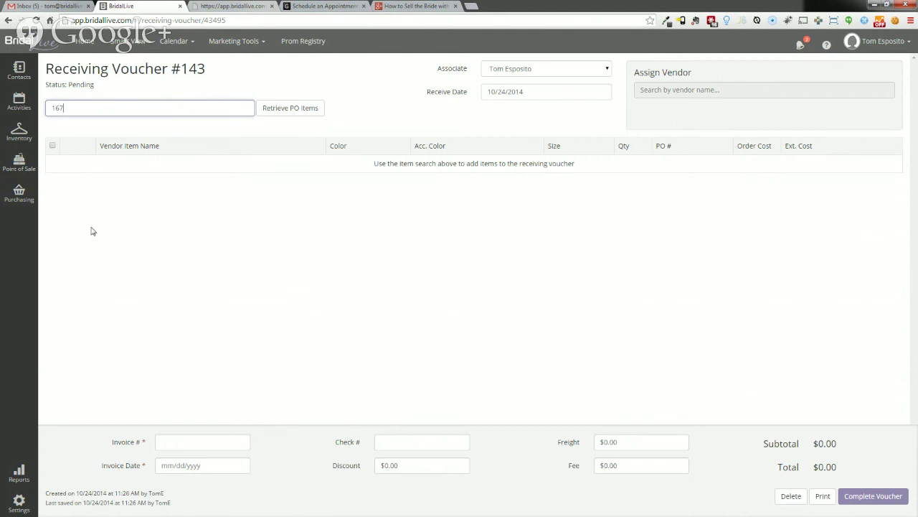
{"action": "left_click", "coordinate": [293, 107]}
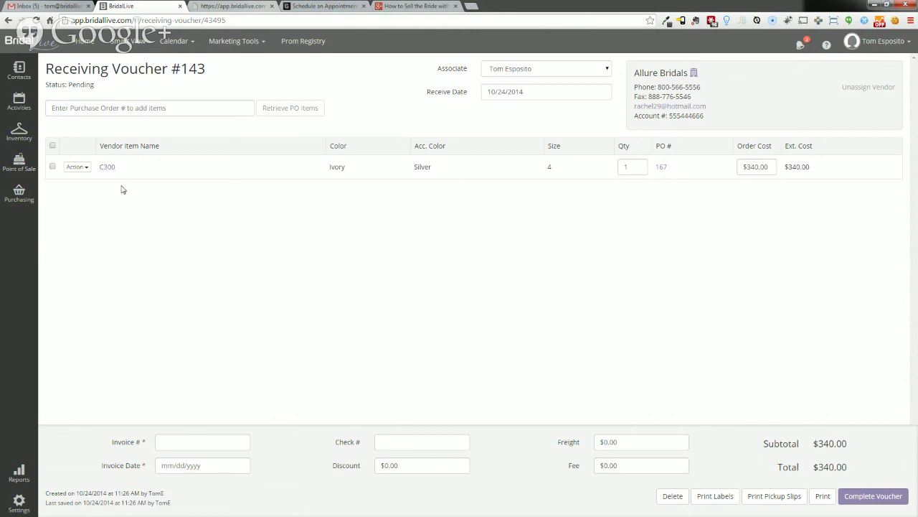
- Enter invoice 123456 dated 10/24/2014 and print the gown's pickup slip
{"action": "left_click", "coordinate": [165, 439]}
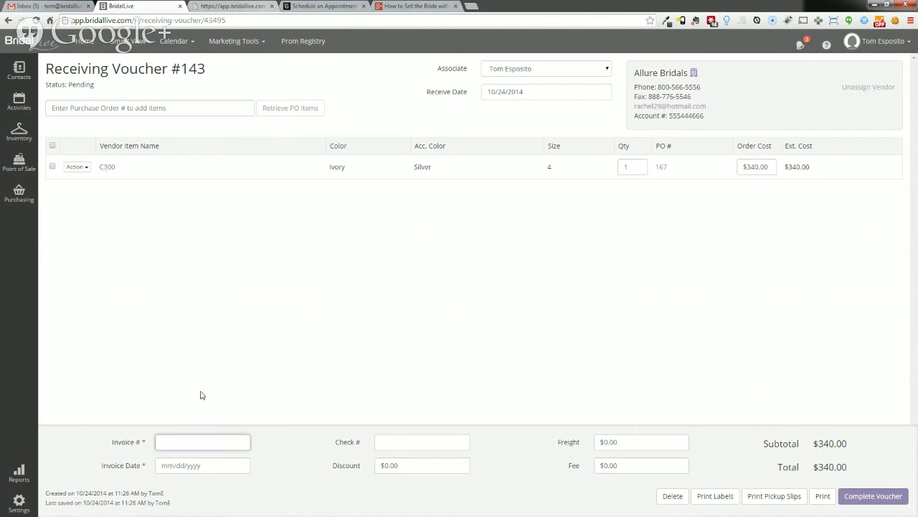
{"action": "type", "text": "123456"}
{"action": "left_click", "coordinate": [216, 467]}
{"action": "left_click", "coordinate": [244, 434]}
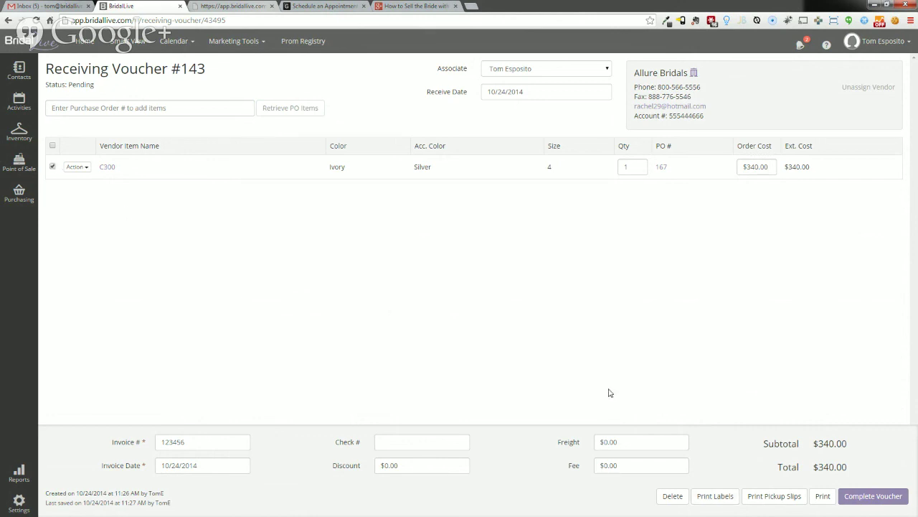
{"action": "left_click", "coordinate": [765, 490]}
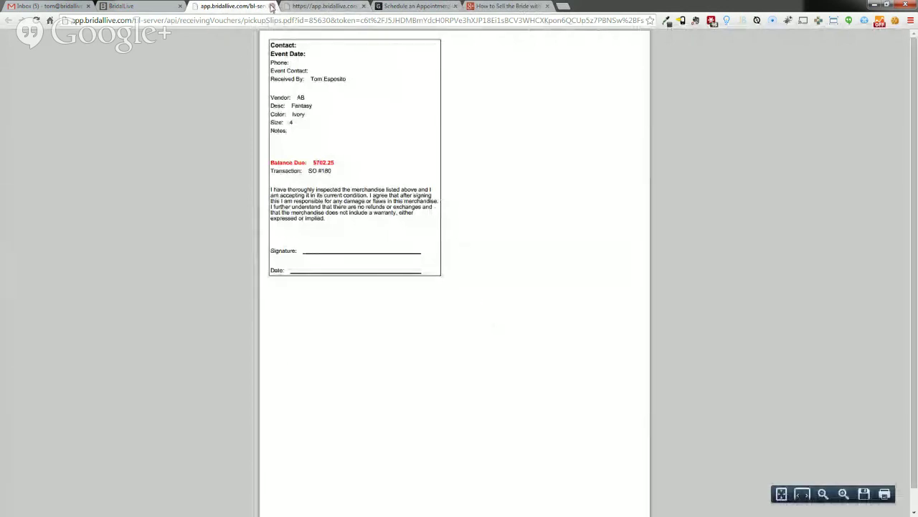
- Close the pickup slip tab to return to Receiving Voucher #143
{"action": "key", "text": "ctrl+w"}
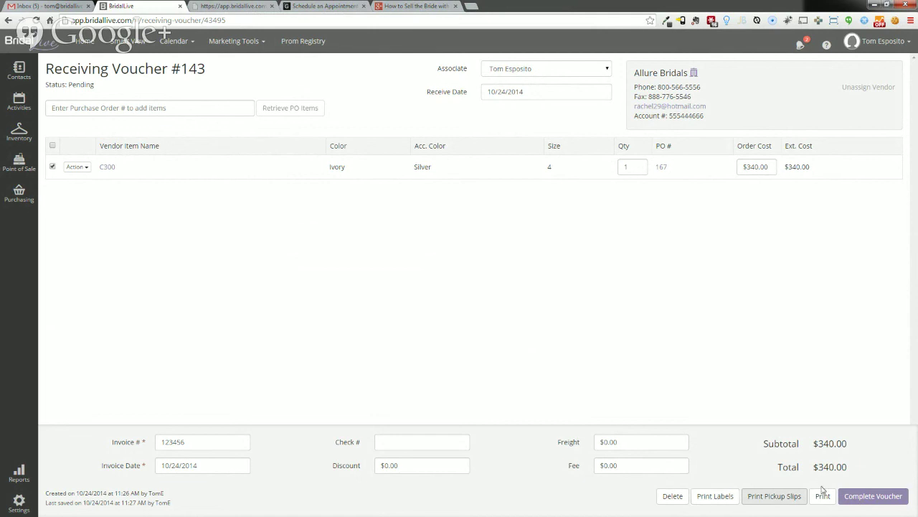
- Complete Receiving Voucher #143 by confirming Yes, then bring up the C300 item's actions
{"action": "left_click", "coordinate": [834, 454]}
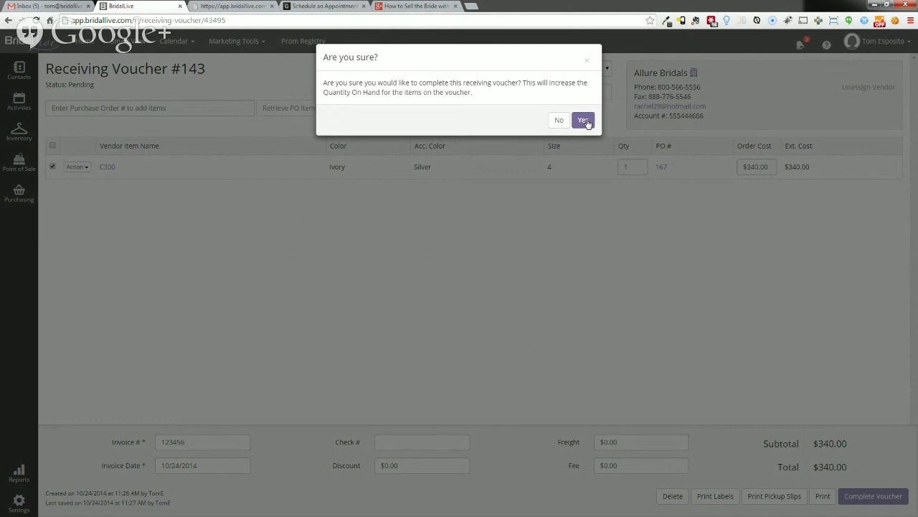
{"action": "left_click", "coordinate": [584, 120]}
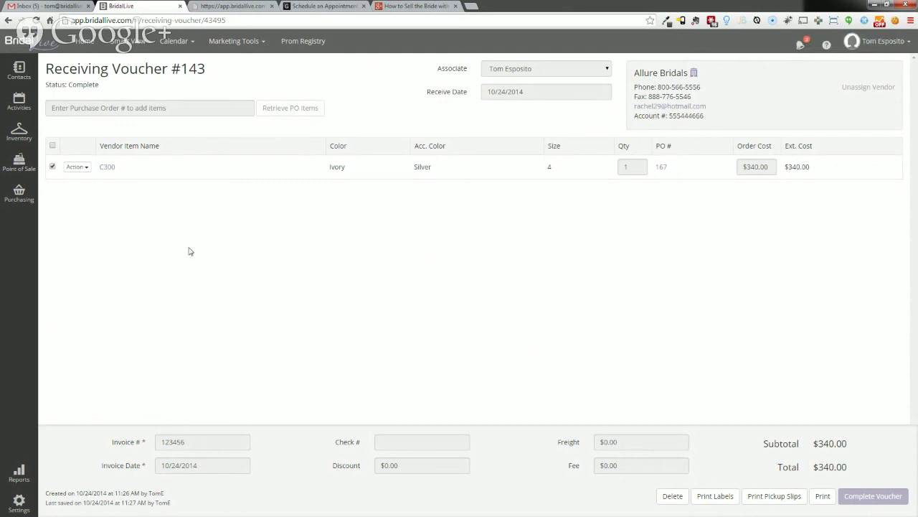
{"action": "left_click", "coordinate": [82, 167]}
- Draft an email from the BG is In template, close it, and jump to the bride's contact
{"action": "left_click", "coordinate": [86, 207]}
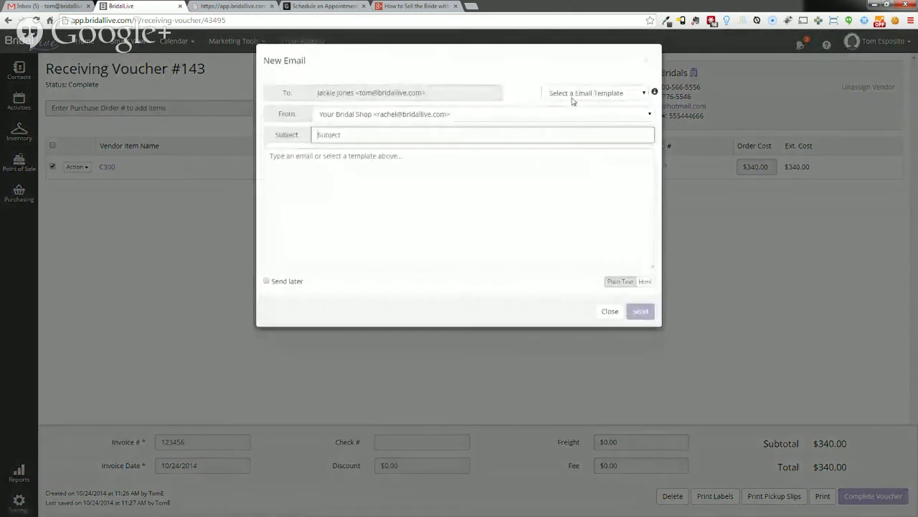
{"action": "left_click", "coordinate": [574, 94]}
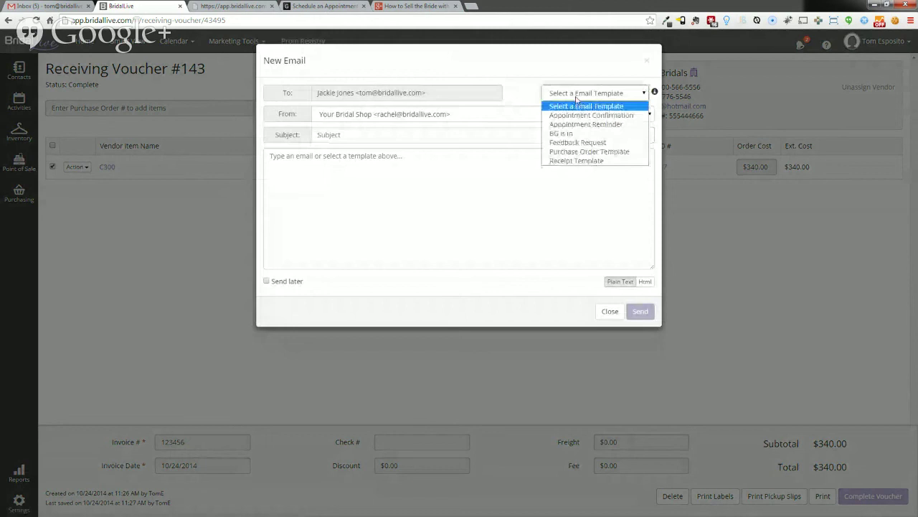
{"action": "left_click", "coordinate": [574, 133]}
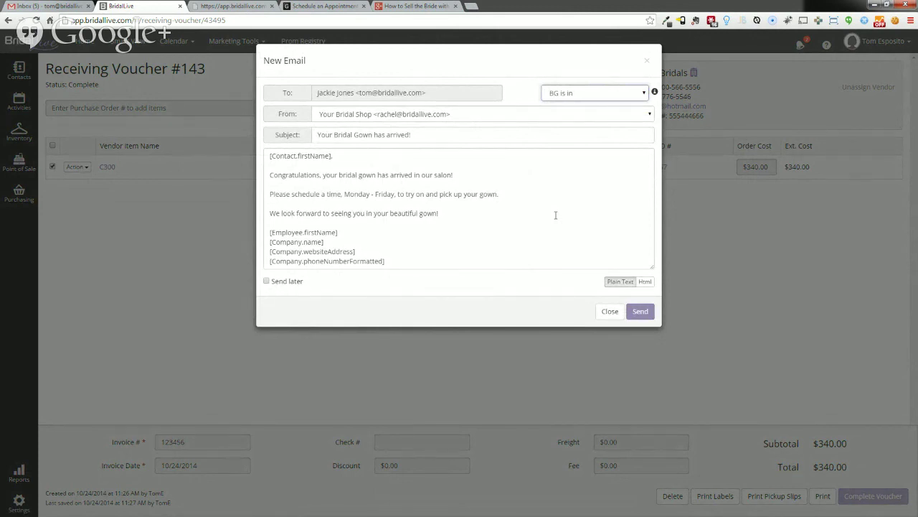
{"action": "left_click", "coordinate": [610, 311]}
{"action": "left_click", "coordinate": [89, 167]}
{"action": "left_click", "coordinate": [297, 254]}
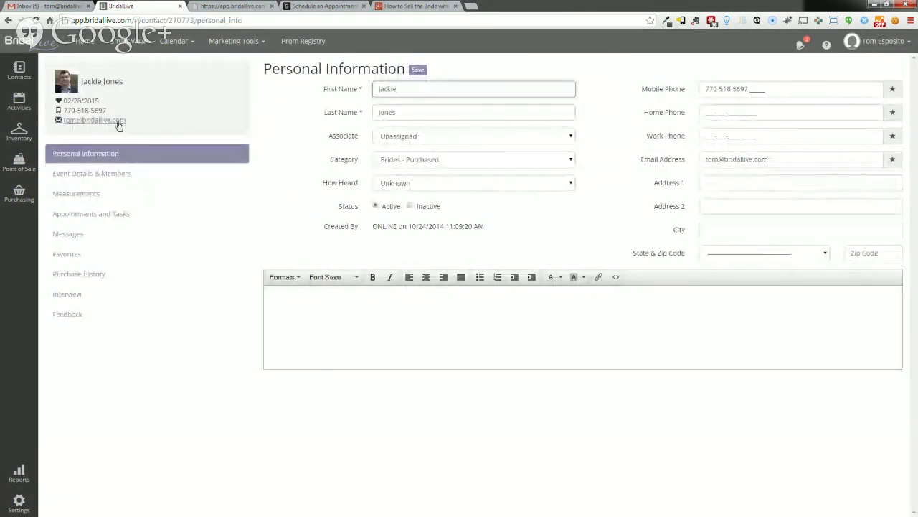
- Discard a stray email and try filtering all transactions by the bride's name, then clear it
{"action": "left_click", "coordinate": [118, 123]}
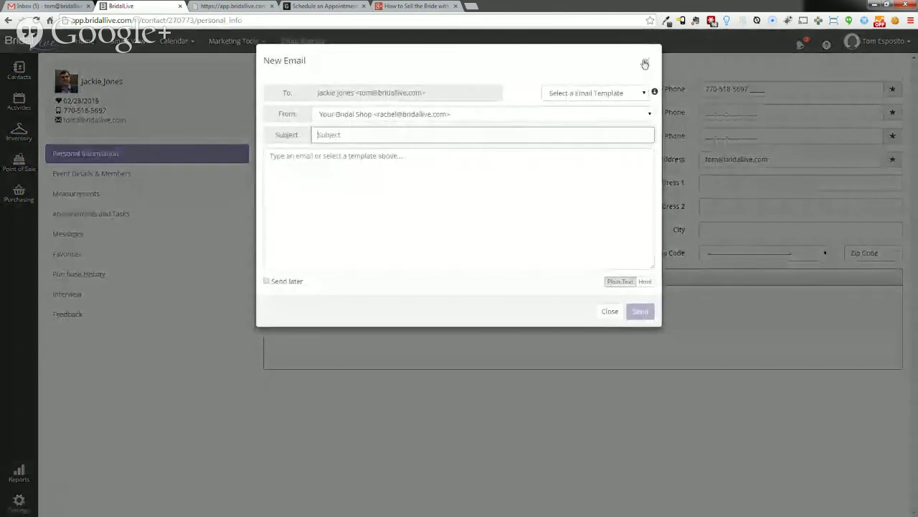
{"action": "left_click", "coordinate": [646, 64]}
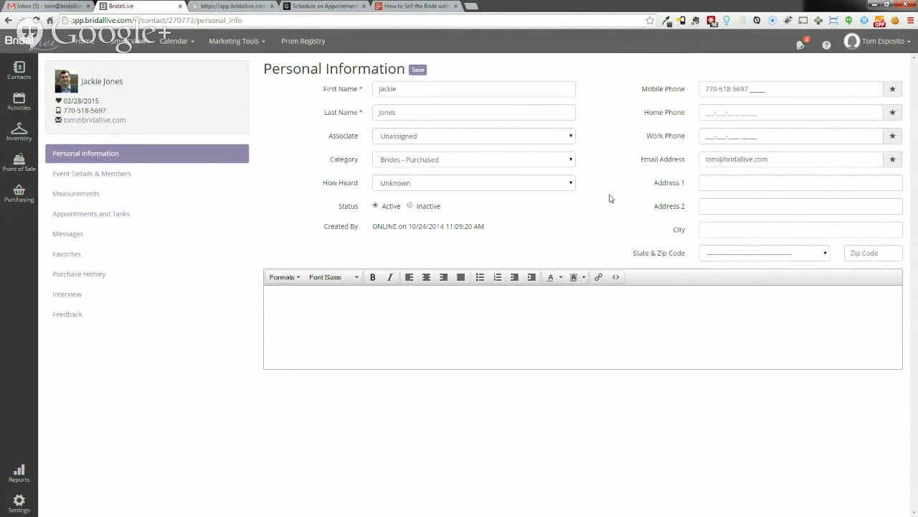
{"action": "mouse_move", "coordinate": [18, 159]}
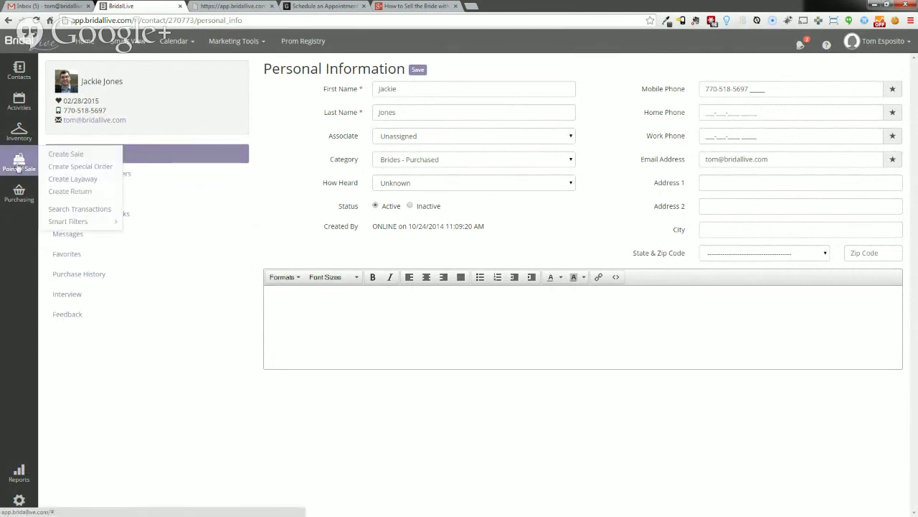
{"action": "left_click", "coordinate": [64, 208]}
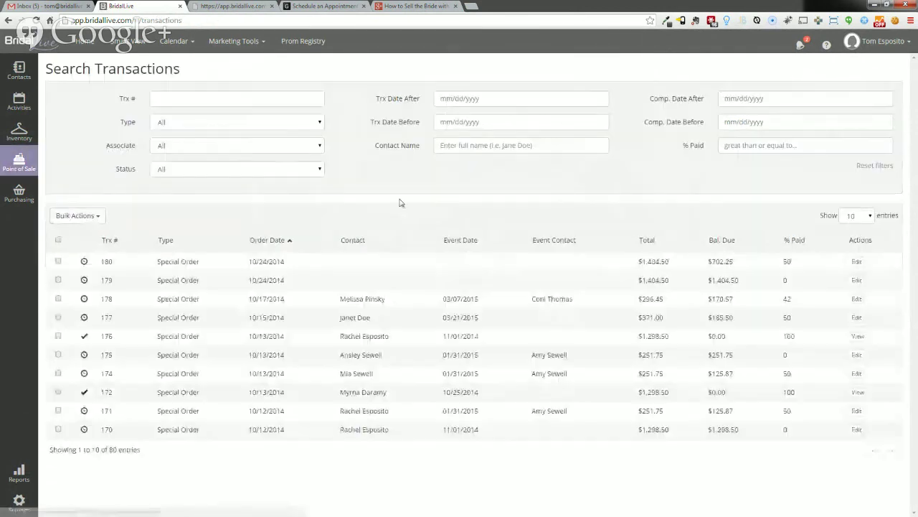
{"action": "left_click", "coordinate": [472, 146]}
{"action": "type", "text": "Jackie"}
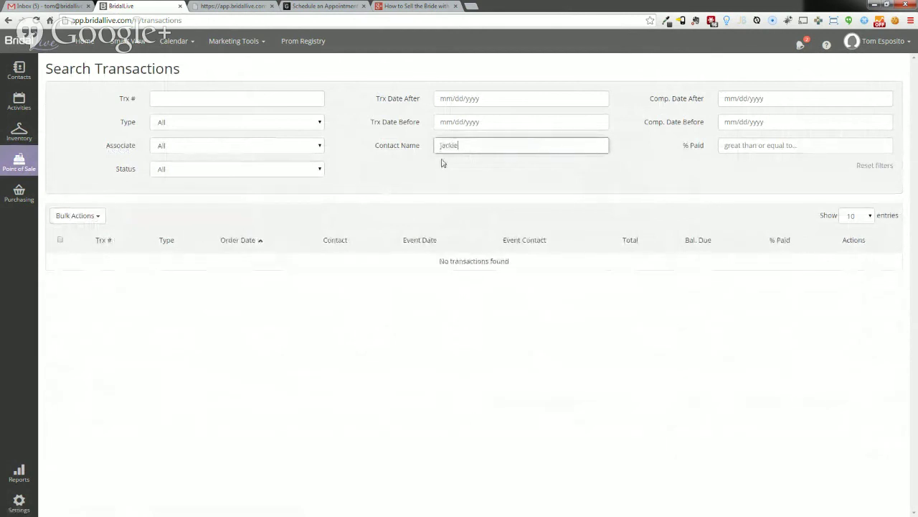
{"action": "left_click_drag", "start_coordinate": [464, 142], "coordinate": [403, 155]}
{"action": "key", "text": "BackSpace"}
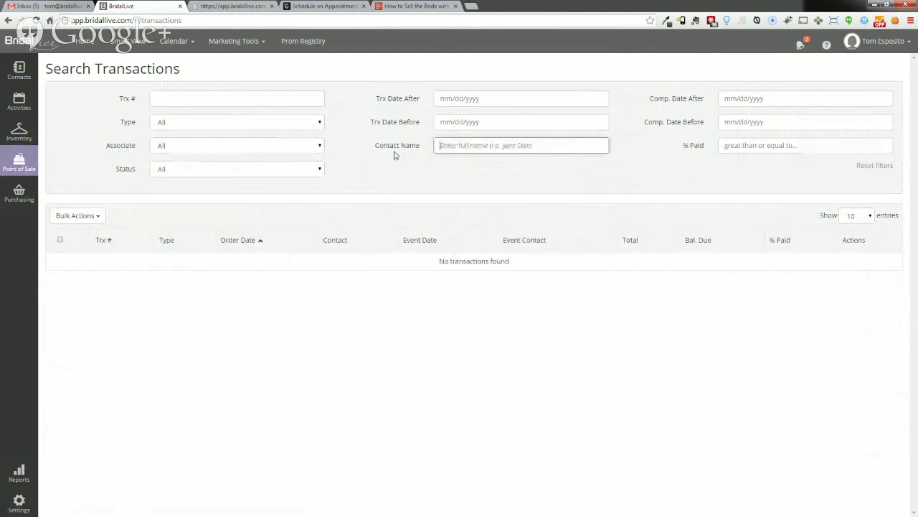
- Find the bride in contact search and open Special Order #180 from her Purchase History
{"action": "mouse_move", "coordinate": [23, 71]}
{"action": "left_click", "coordinate": [72, 74]}
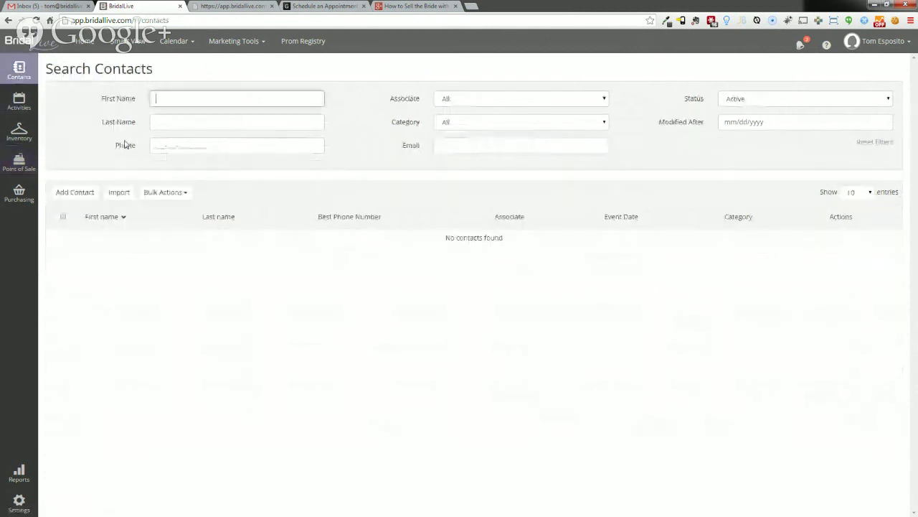
{"action": "key", "text": "Down"}
{"action": "type", "text": "Jac"}
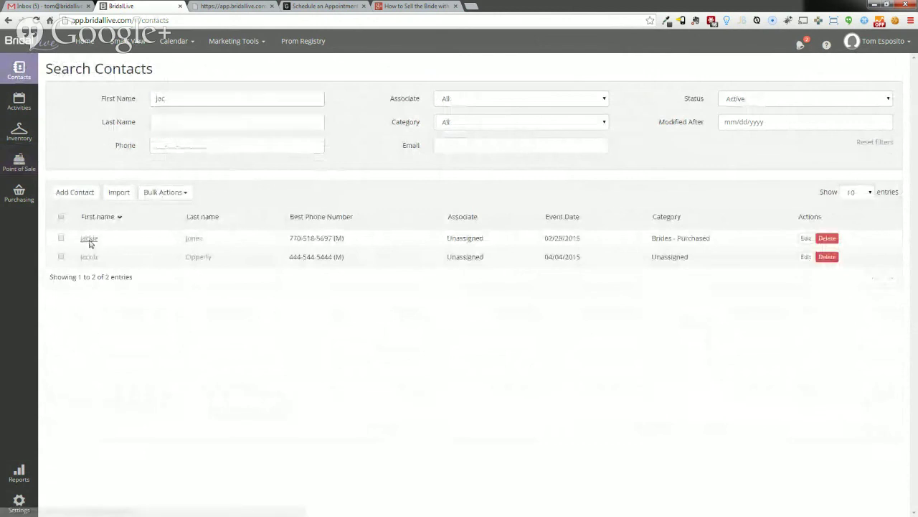
{"action": "left_click", "coordinate": [89, 244]}
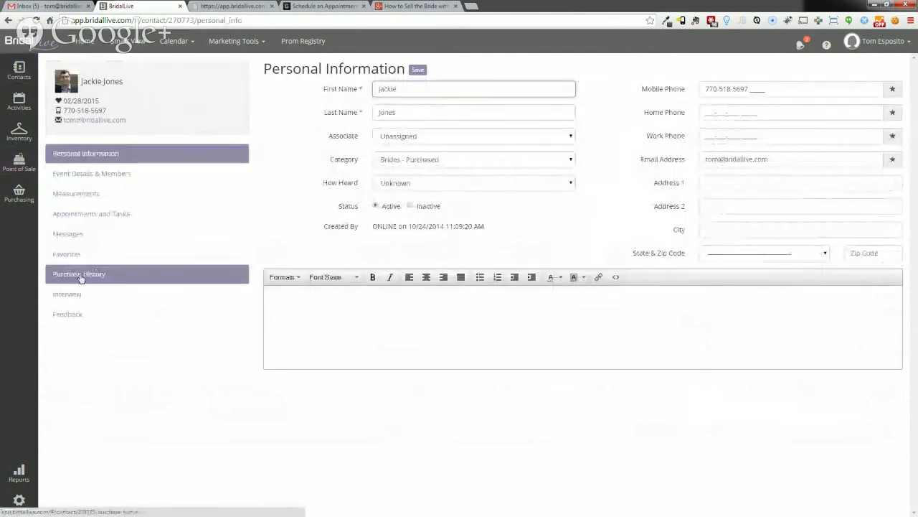
{"action": "left_click", "coordinate": [78, 275]}
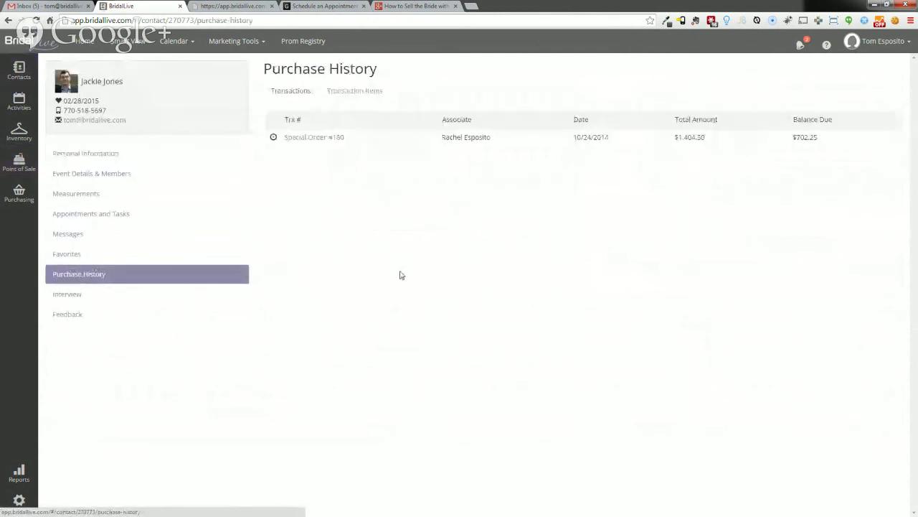
{"action": "left_click", "coordinate": [314, 138]}
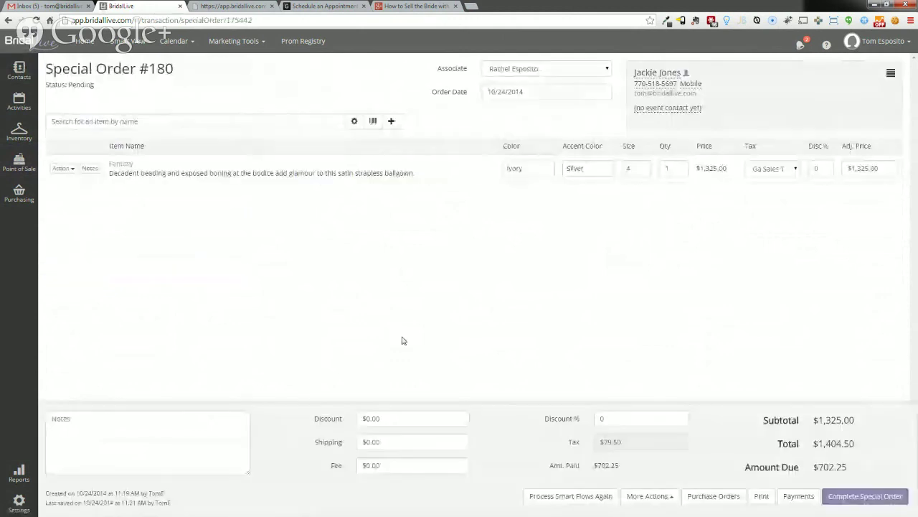
- Record the $702.25 balance payment credited to the sales associate
{"action": "left_click", "coordinate": [795, 496]}
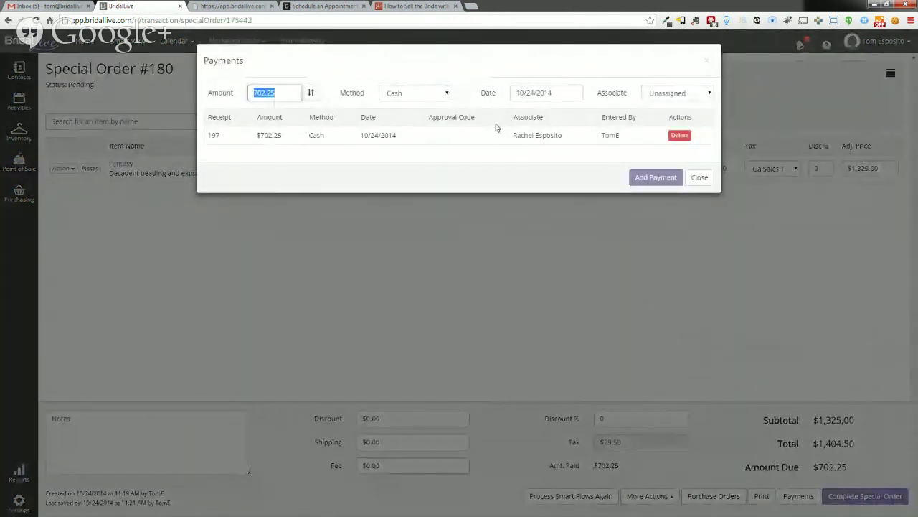
{"action": "left_click", "coordinate": [656, 178]}
{"action": "left_click", "coordinate": [583, 107]}
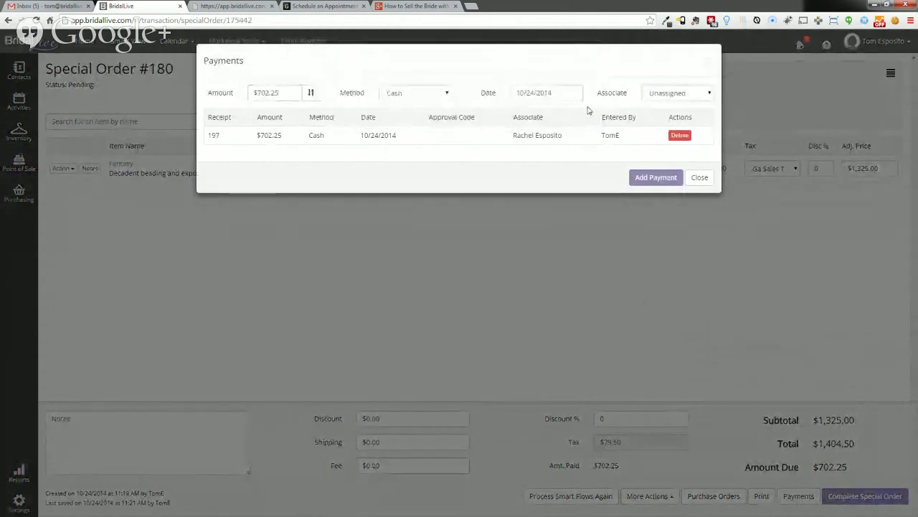
{"action": "left_click", "coordinate": [677, 93]}
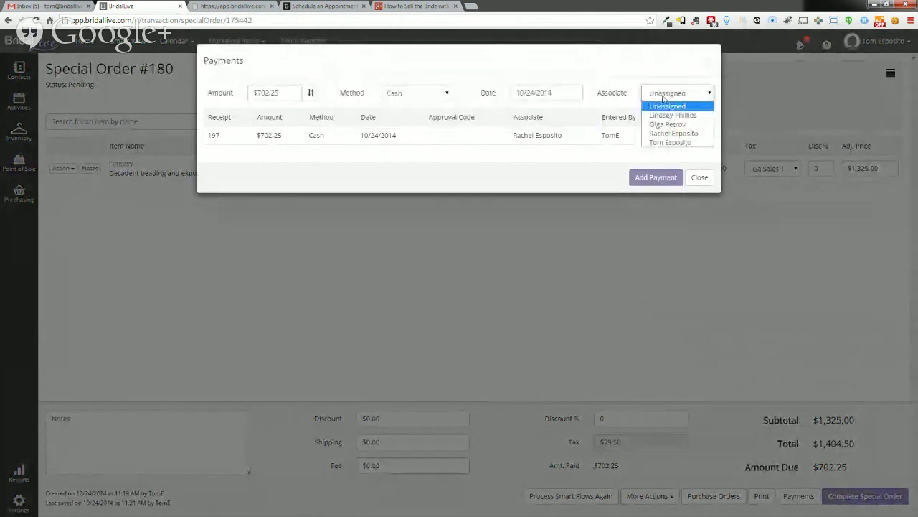
{"action": "left_click", "coordinate": [673, 134]}
{"action": "left_click", "coordinate": [654, 178]}
{"action": "left_click", "coordinate": [699, 195]}
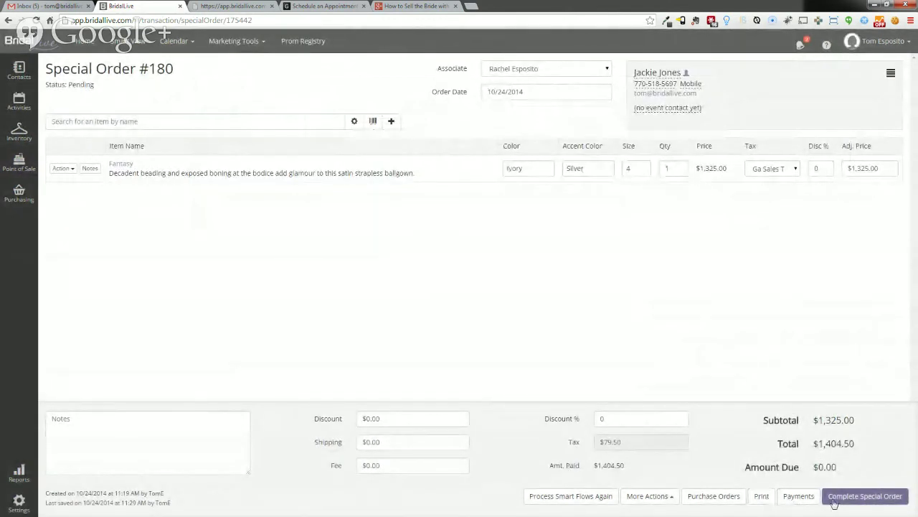
- Unassign and reassign the bride as contact, then complete Special Order #180
{"action": "left_click", "coordinate": [838, 501]}
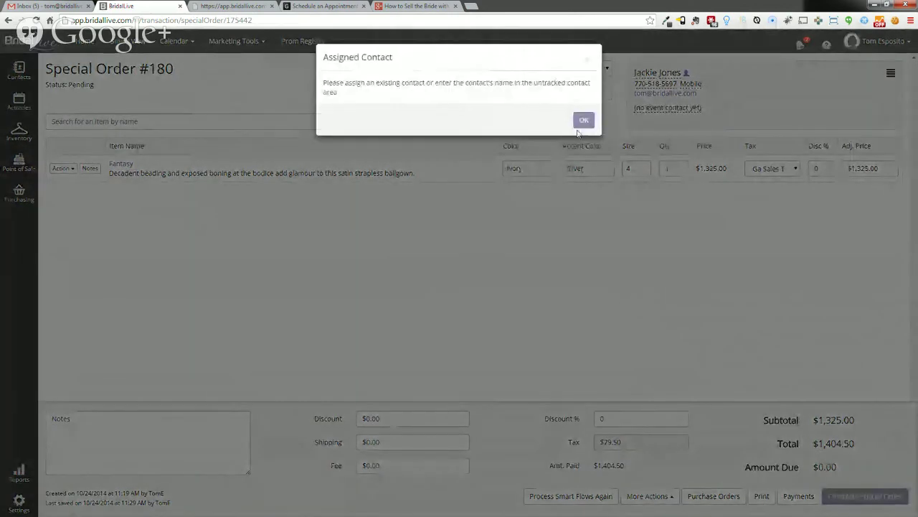
{"action": "left_click", "coordinate": [584, 119]}
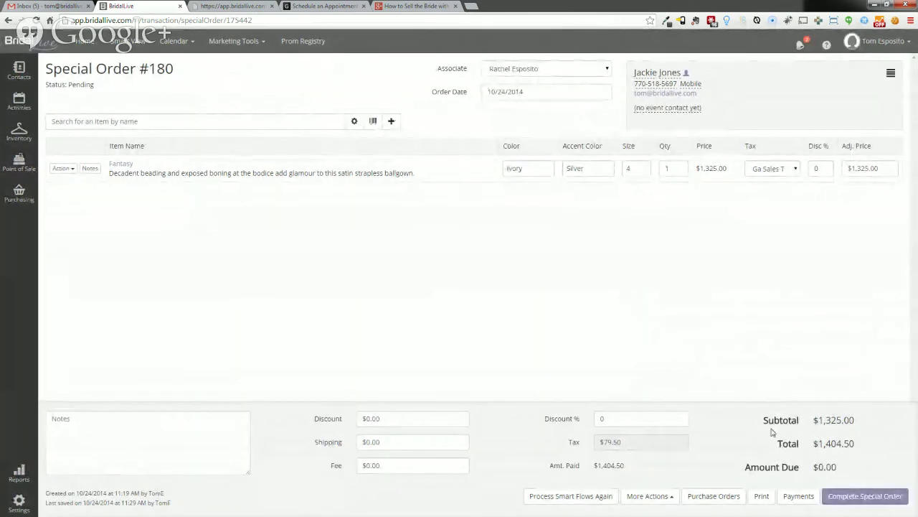
{"action": "left_click", "coordinate": [851, 498]}
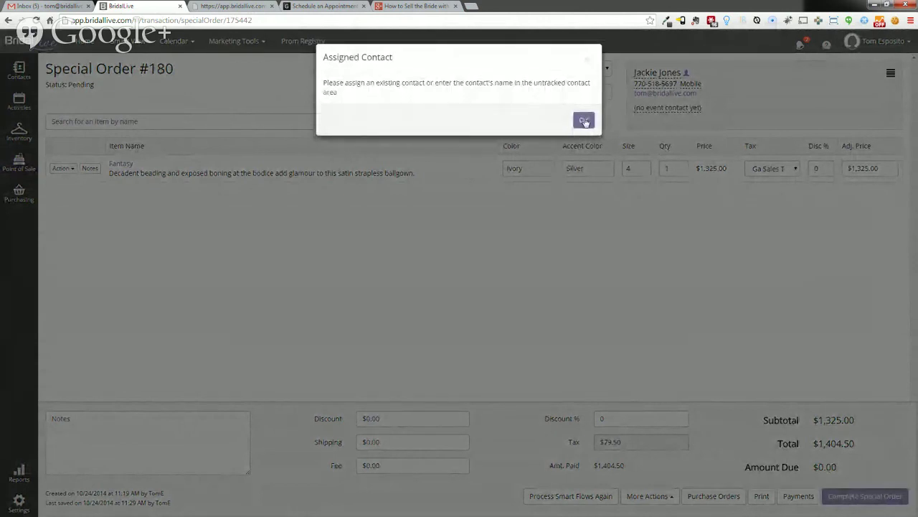
{"action": "left_click", "coordinate": [584, 120]}
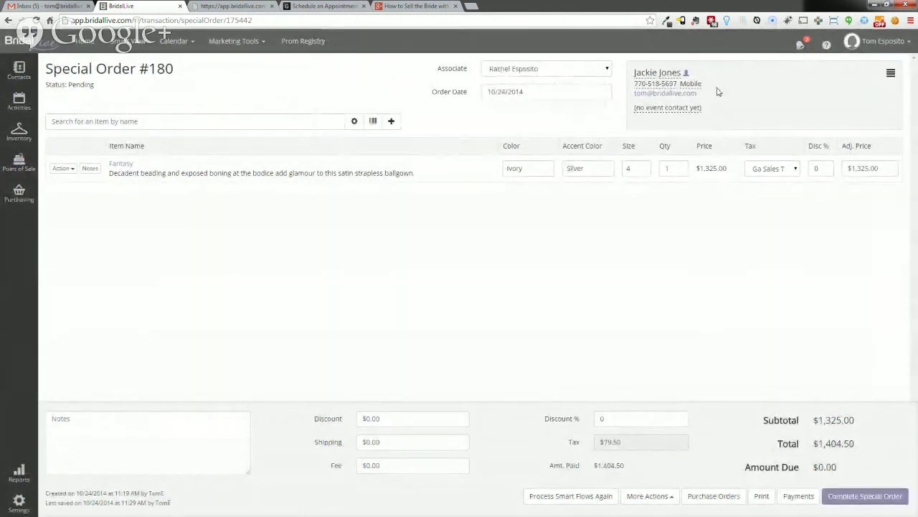
{"action": "left_click", "coordinate": [890, 74]}
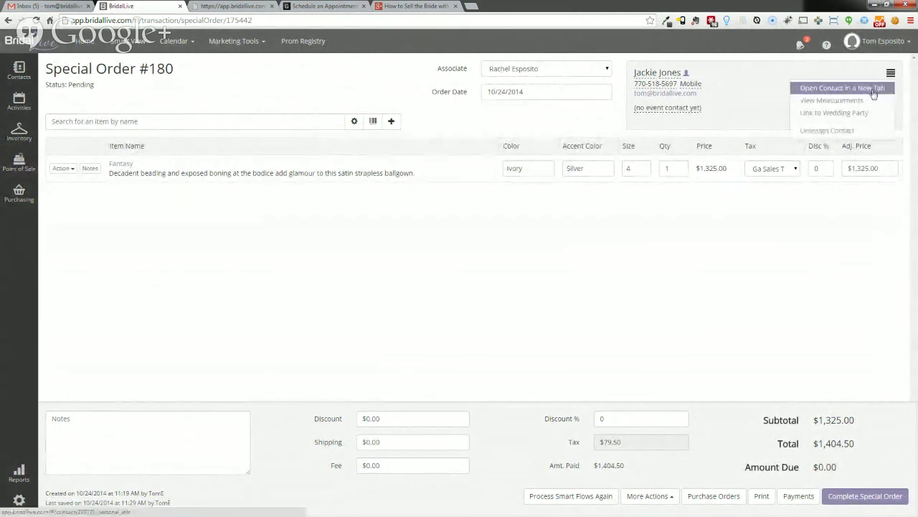
{"action": "left_click", "coordinate": [872, 130]}
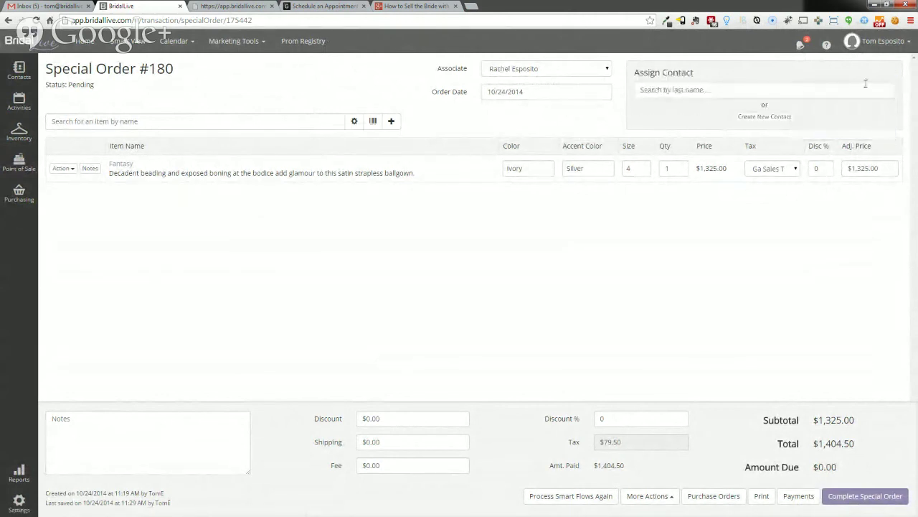
{"action": "left_click", "coordinate": [796, 90]}
{"action": "type", "text": "jone"}
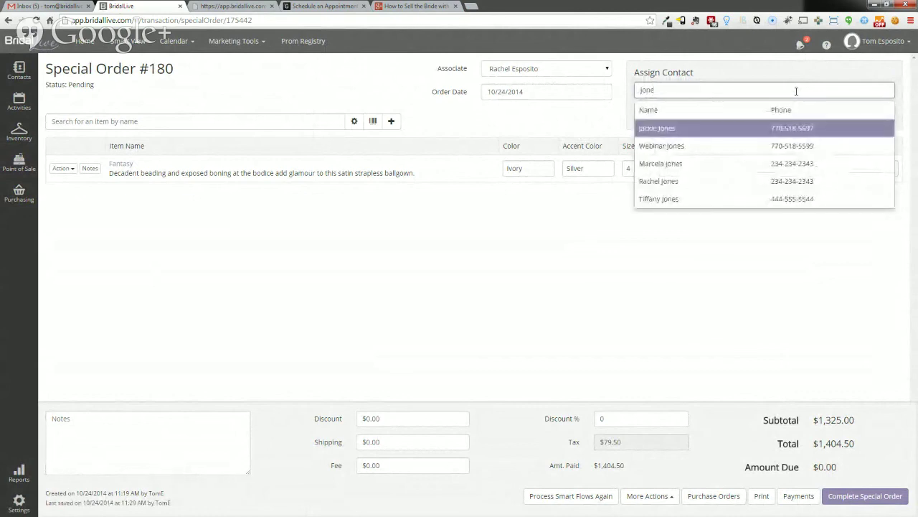
{"action": "key", "text": "Return"}
{"action": "left_click", "coordinate": [860, 493]}
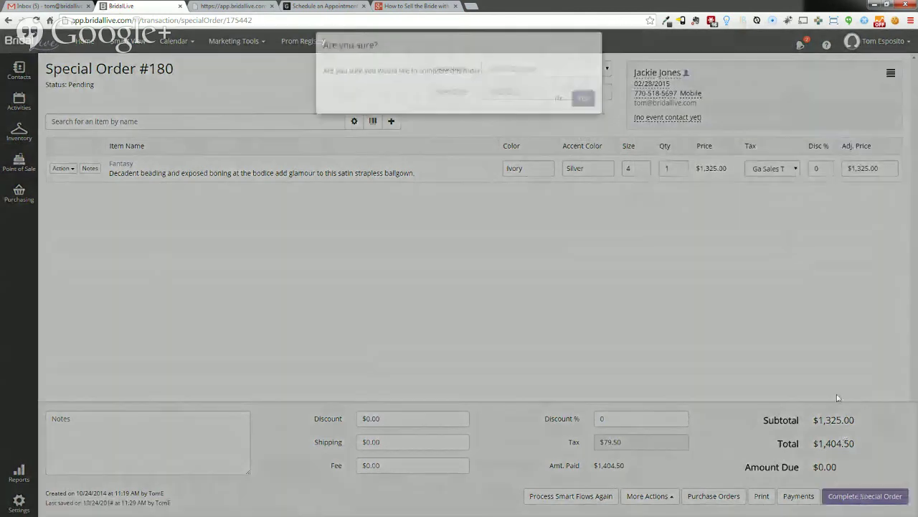
{"action": "key", "text": "Return"}
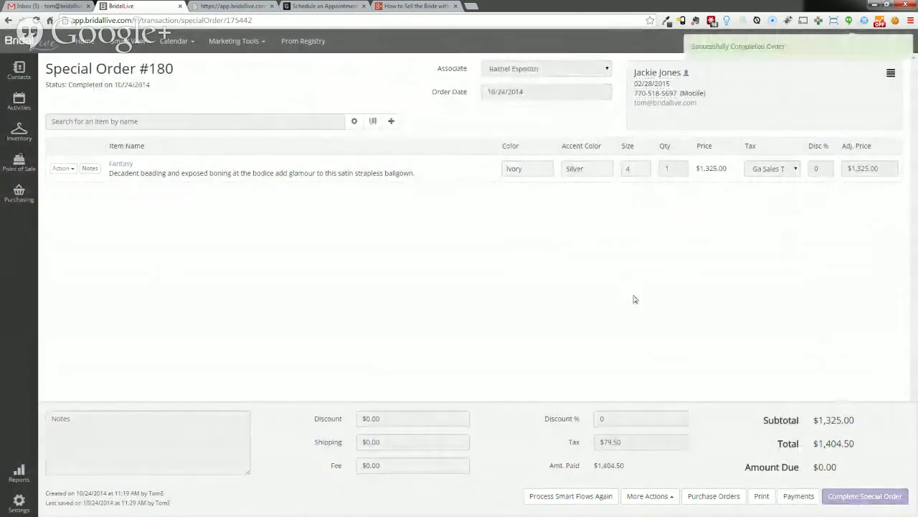
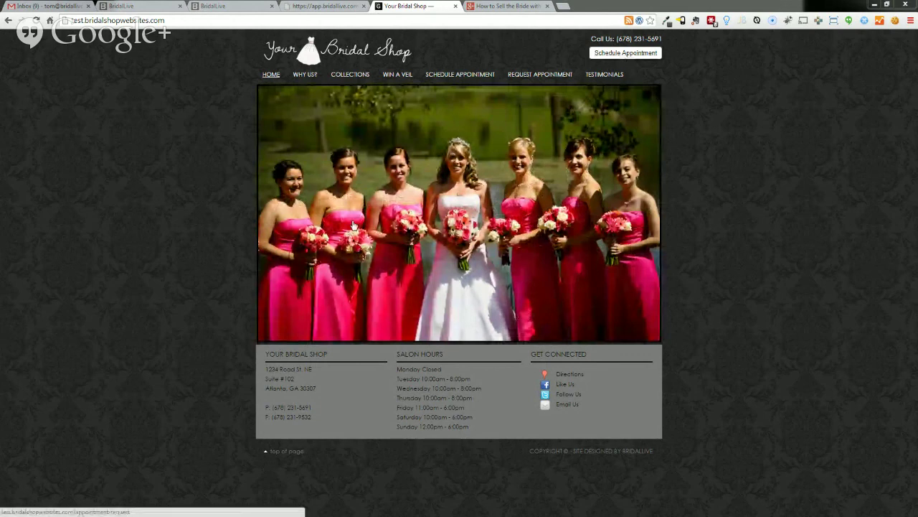
{"action": "left_click", "coordinate": [352, 89]}
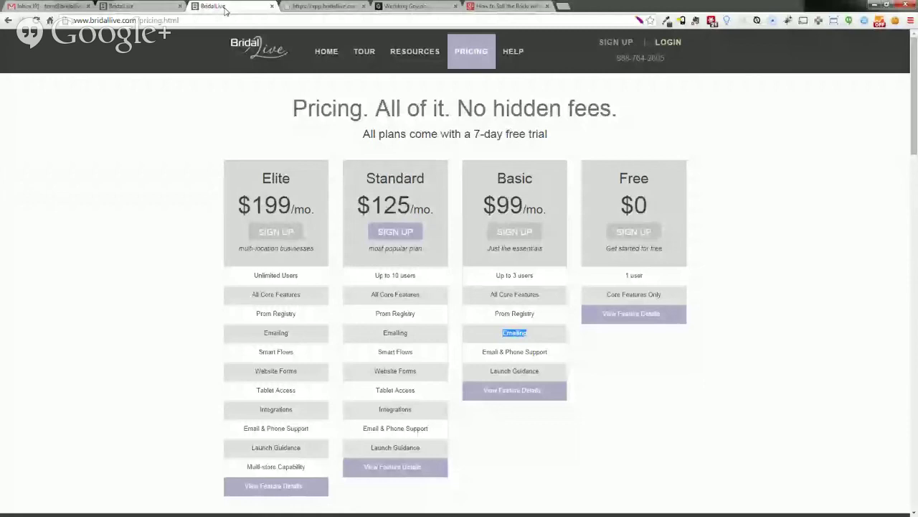
- Open the Item Information record for prom dress 985 in Capri, size 4, from Inventory search
{"action": "left_click", "coordinate": [140, 7]}
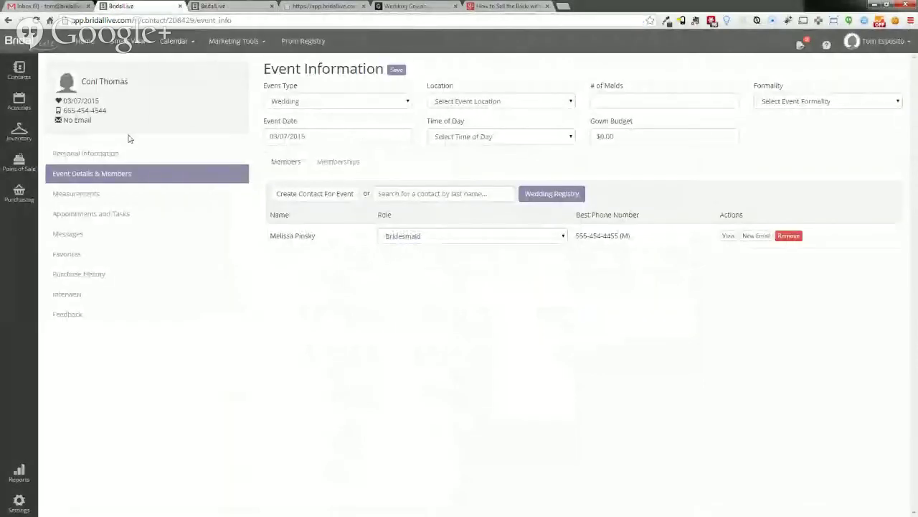
{"action": "mouse_move", "coordinate": [19, 132]}
{"action": "left_click", "coordinate": [57, 138]}
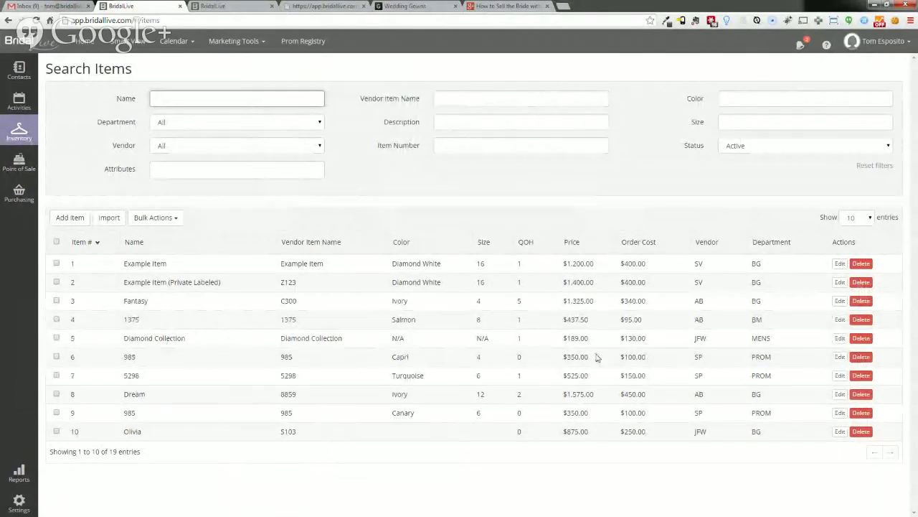
{"action": "left_click", "coordinate": [840, 356]}
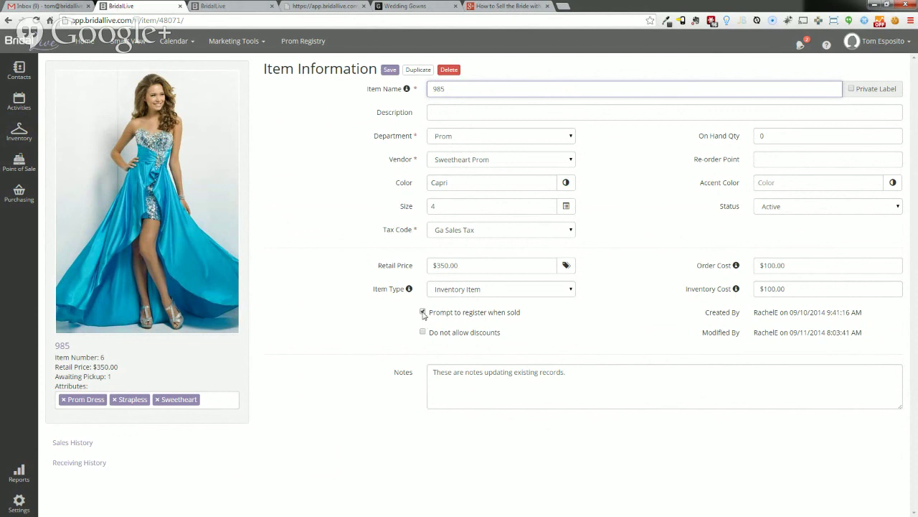
- Create sale #102 and add dress 985 in Capri, size 4, at $350
{"action": "mouse_move", "coordinate": [21, 162]}
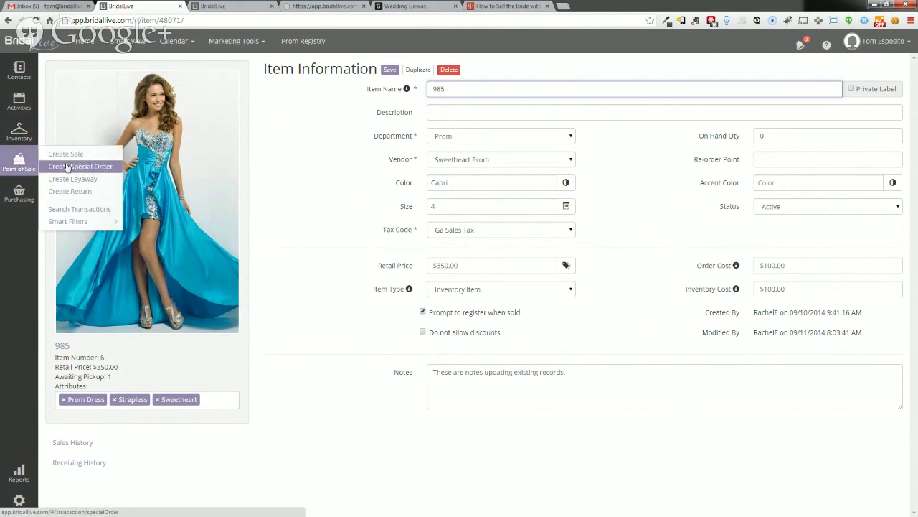
{"action": "left_click", "coordinate": [66, 155]}
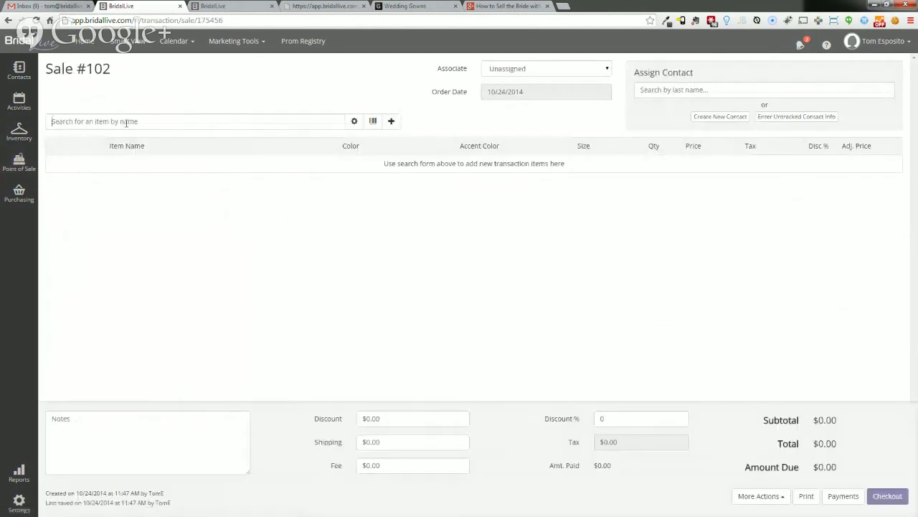
{"action": "type", "text": "985"}
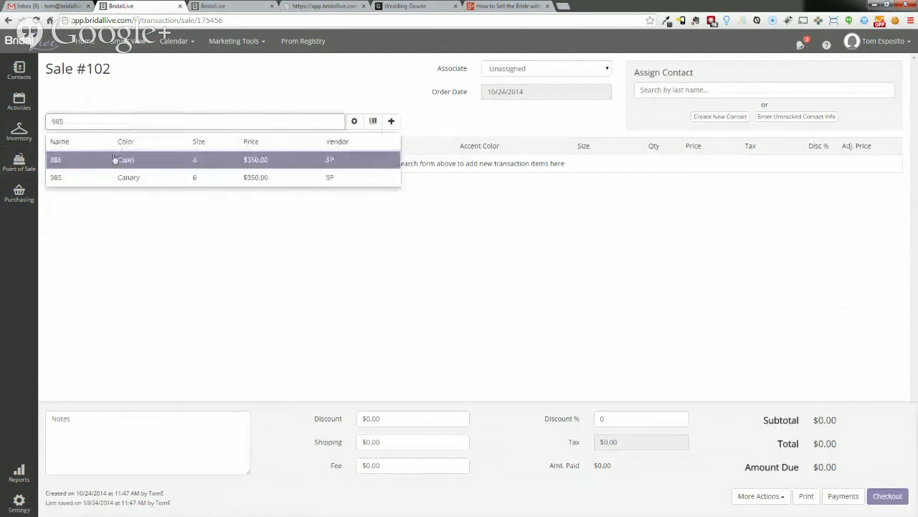
{"action": "left_click", "coordinate": [115, 159]}
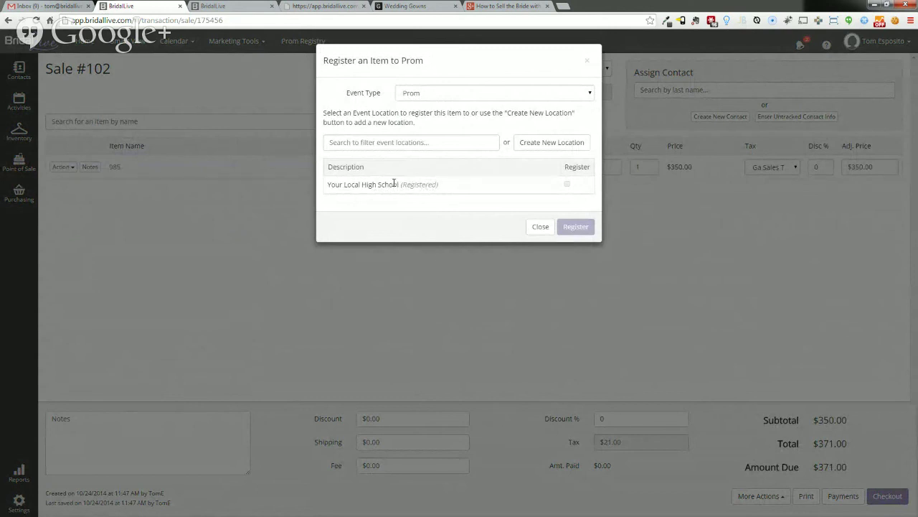
- Create a new prom location named 'New School' and register dress 985 to it
{"action": "left_click", "coordinate": [445, 142]}
{"action": "left_click", "coordinate": [549, 146]}
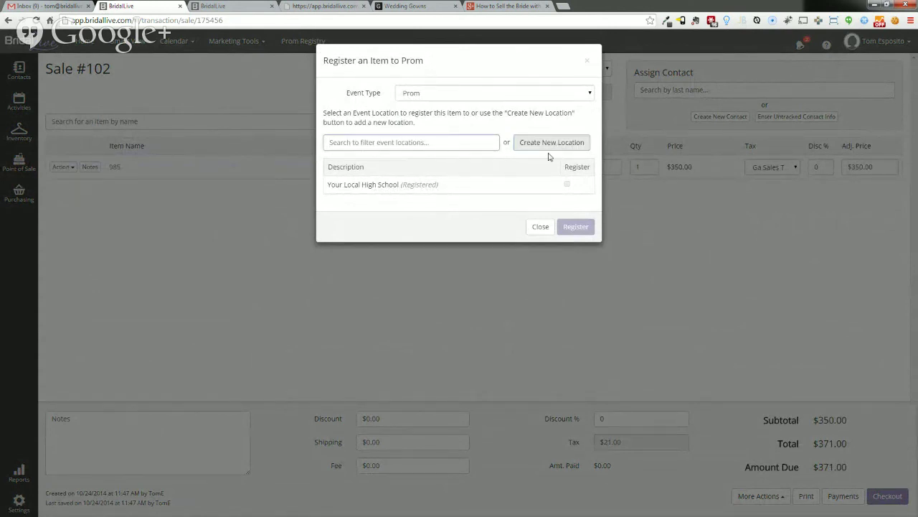
{"action": "left_click", "coordinate": [445, 112]}
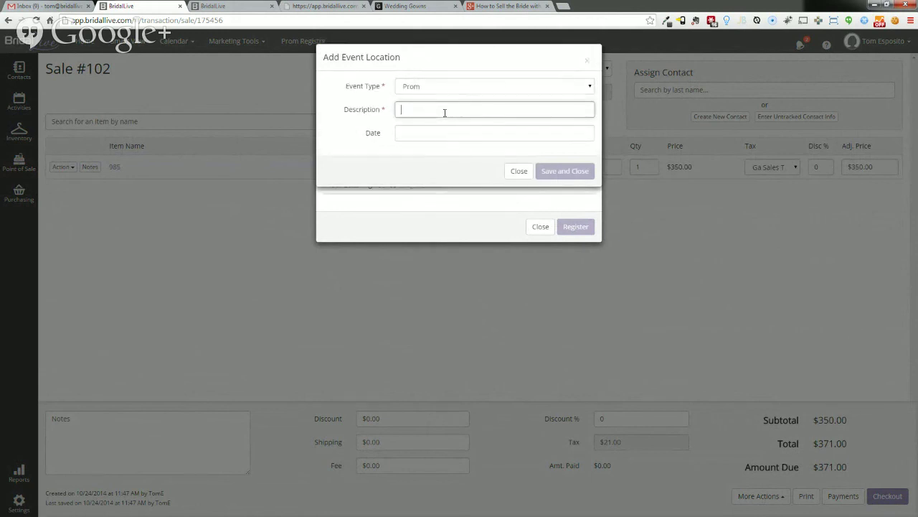
{"action": "type", "text": "New School"}
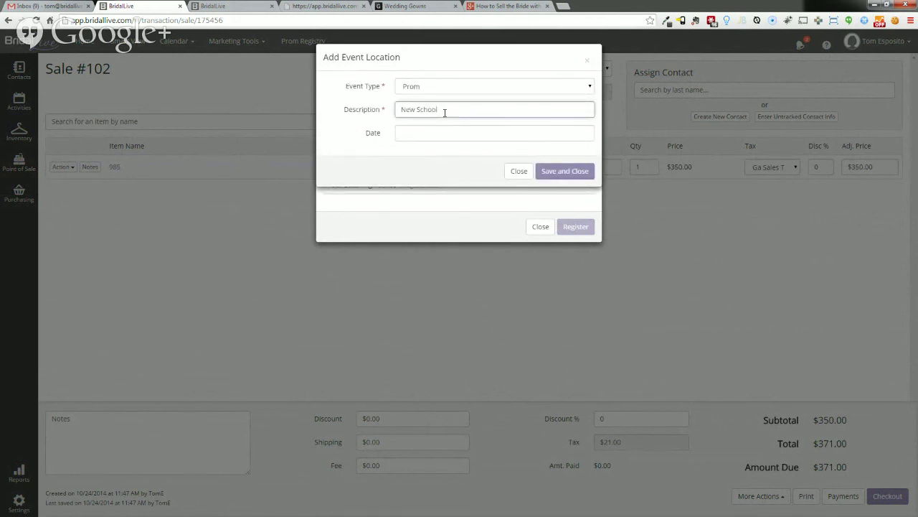
{"action": "left_click", "coordinate": [558, 173]}
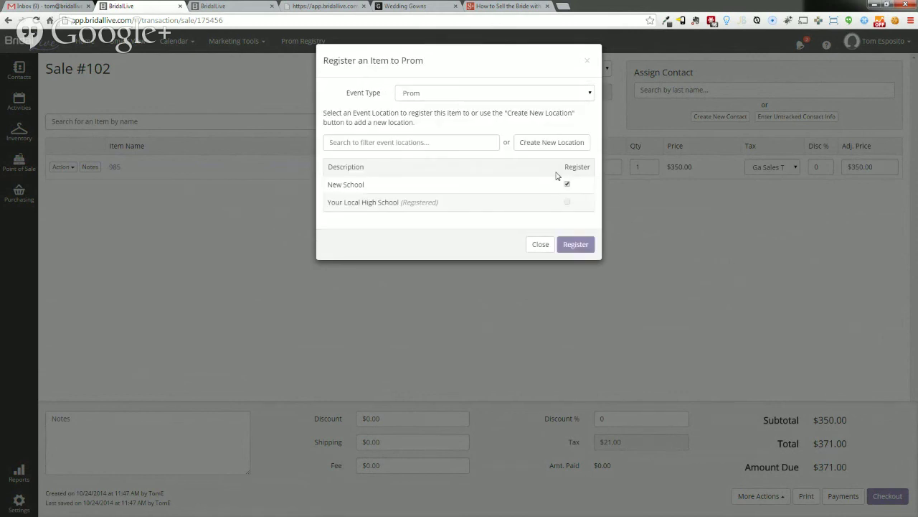
{"action": "left_click", "coordinate": [575, 244]}
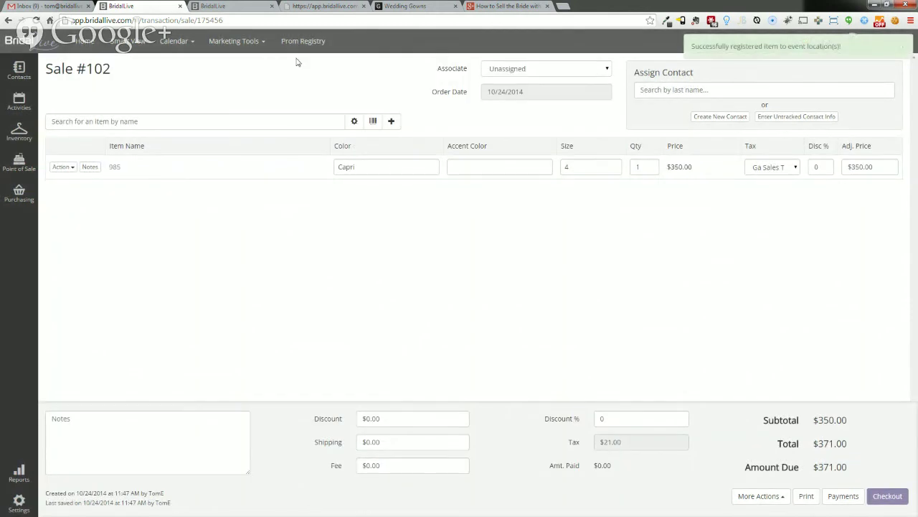
- Dismiss the incomplete-sale warnings and assign a sales associate to sale #102
{"action": "left_click", "coordinate": [292, 42]}
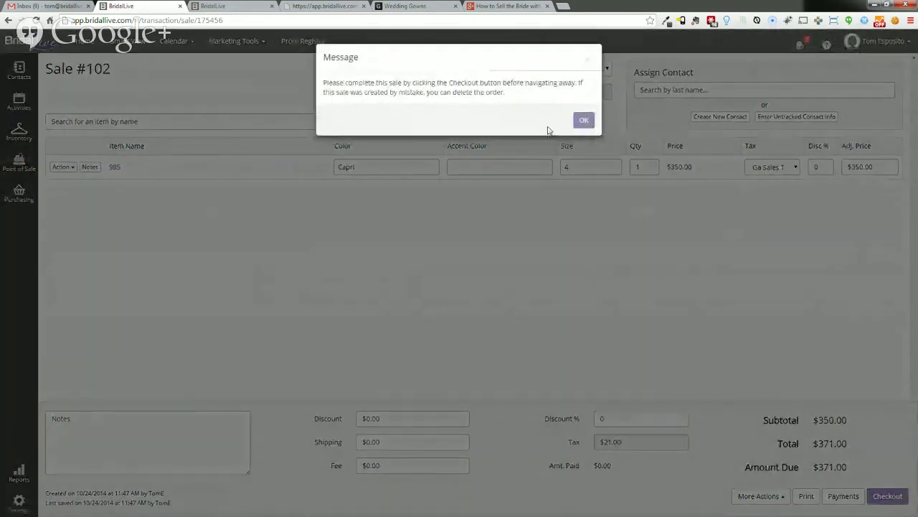
{"action": "left_click", "coordinate": [584, 120]}
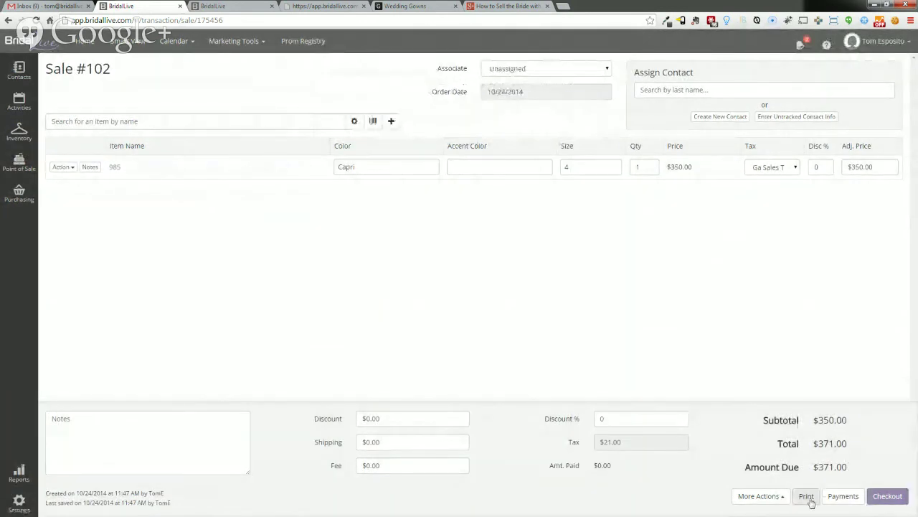
{"action": "left_click", "coordinate": [846, 502]}
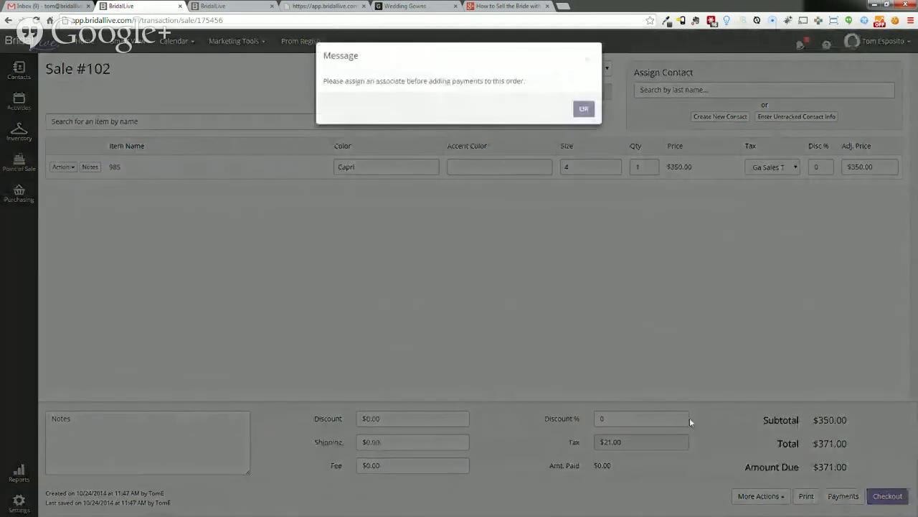
{"action": "left_click", "coordinate": [584, 111]}
{"action": "left_click", "coordinate": [580, 69]}
{"action": "left_click", "coordinate": [581, 91]}
- Add a $371.00 cash payment with the associate selected
{"action": "left_click", "coordinate": [825, 500]}
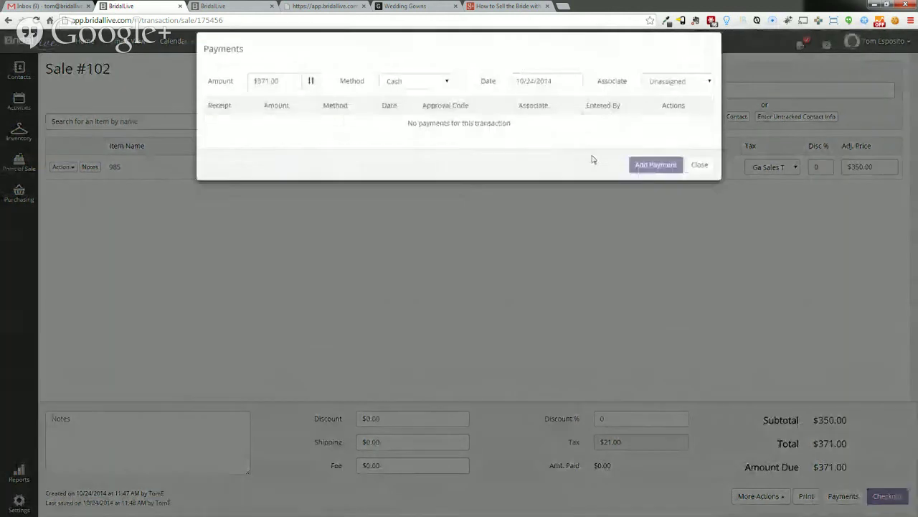
{"action": "left_click", "coordinate": [655, 93]}
{"action": "left_click", "coordinate": [671, 113]}
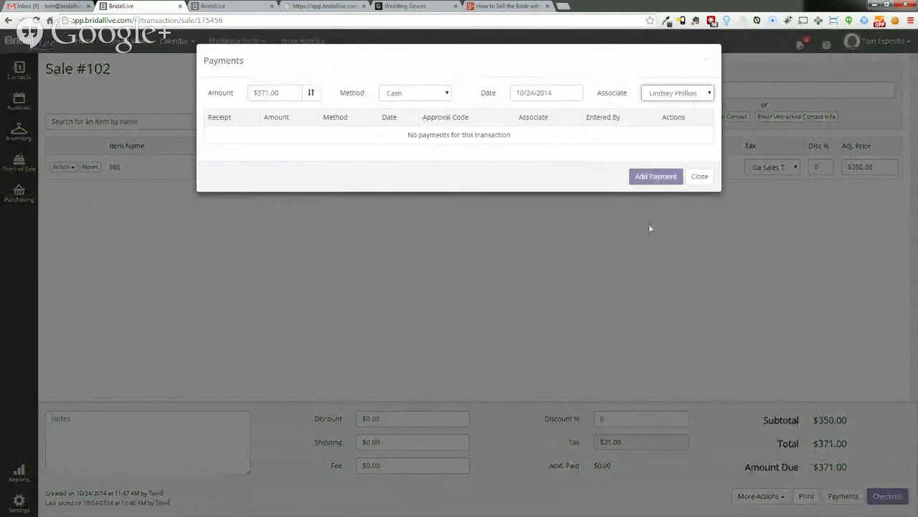
{"action": "left_click", "coordinate": [679, 176]}
{"action": "left_click", "coordinate": [699, 177]}
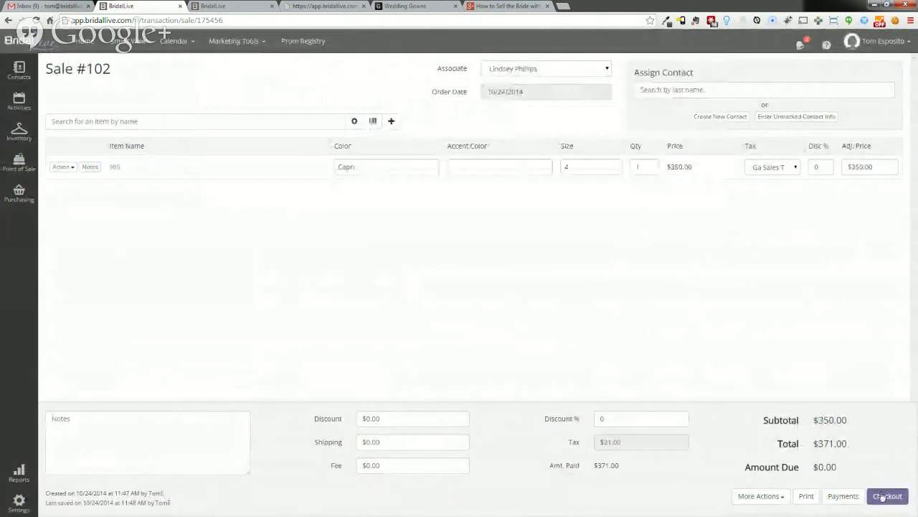
- Enter an untracked contact name, complete sale #102, and go to the Prom Registry
{"action": "left_click", "coordinate": [887, 495]}
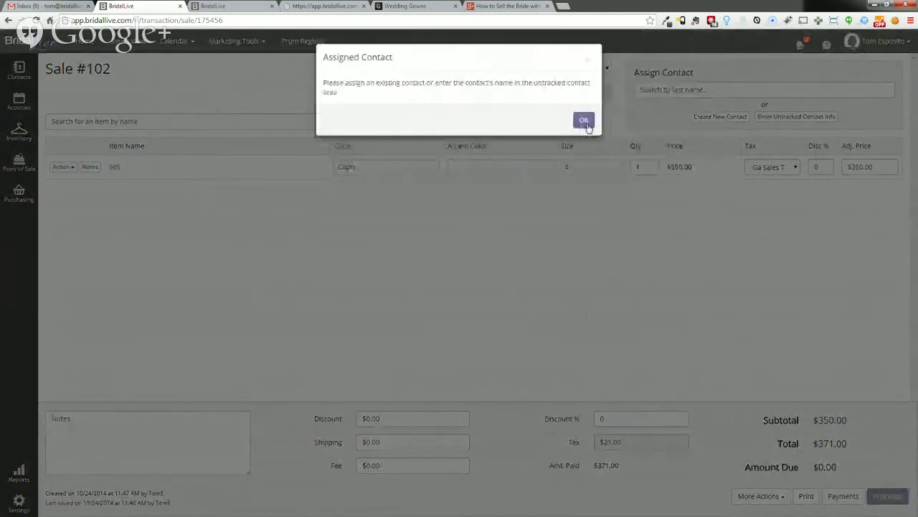
{"action": "left_click", "coordinate": [584, 120]}
{"action": "left_click", "coordinate": [795, 117]}
{"action": "type", "text": "Pre"}
{"action": "type", "text": "m Girl"}
{"action": "left_click", "coordinate": [890, 496]}
{"action": "left_click", "coordinate": [582, 110]}
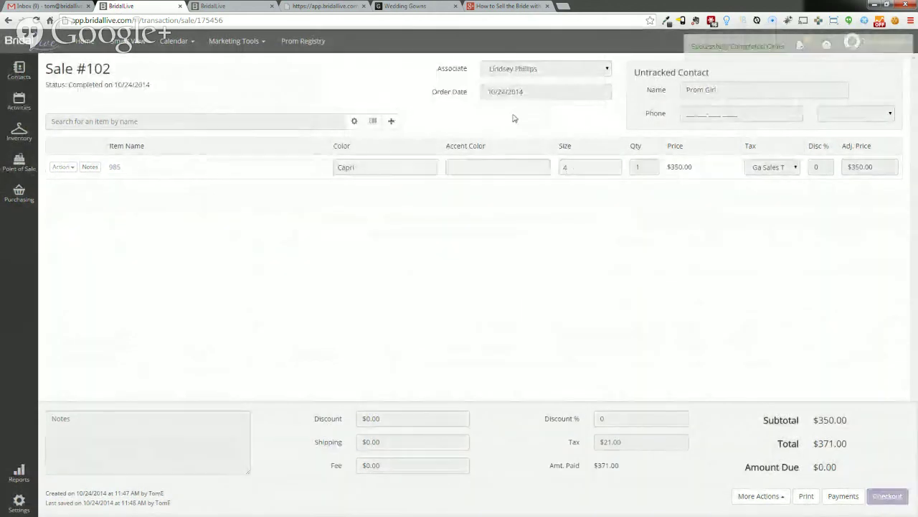
{"action": "left_click", "coordinate": [309, 43]}
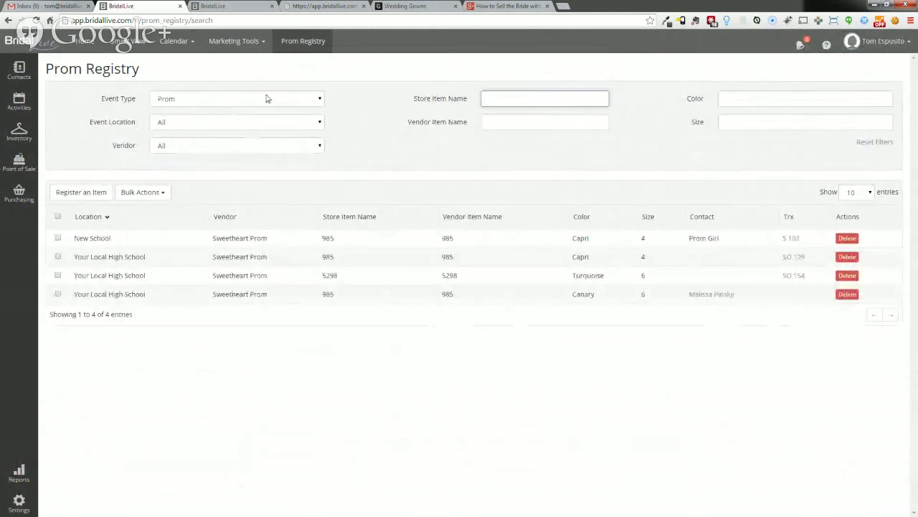
- Filter the Prom Registry by store item 985, then advance to the Next Steps slide
{"action": "left_click", "coordinate": [550, 91]}
{"action": "type", "text": "985"}
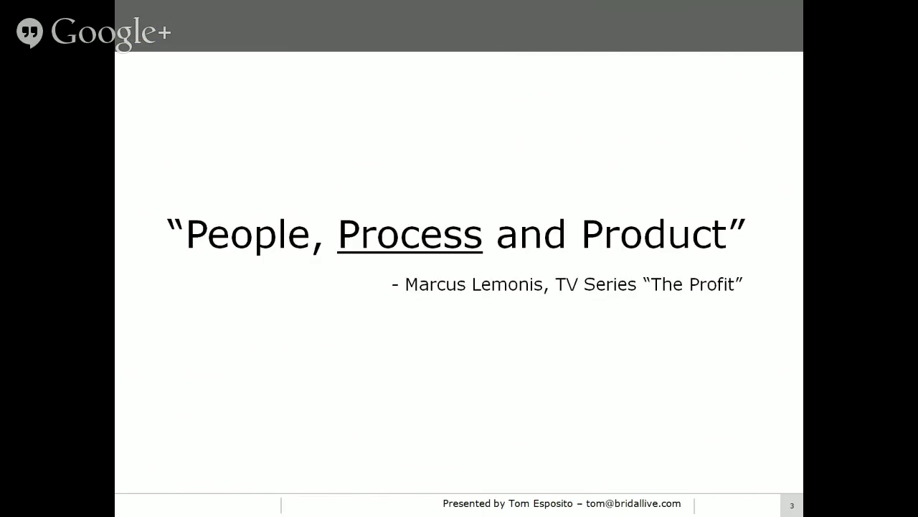
{"action": "key", "text": "Right"}
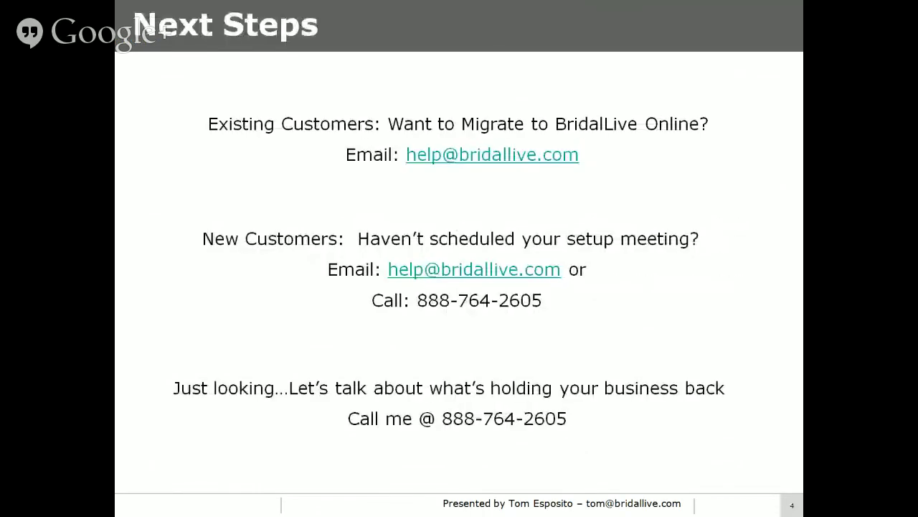